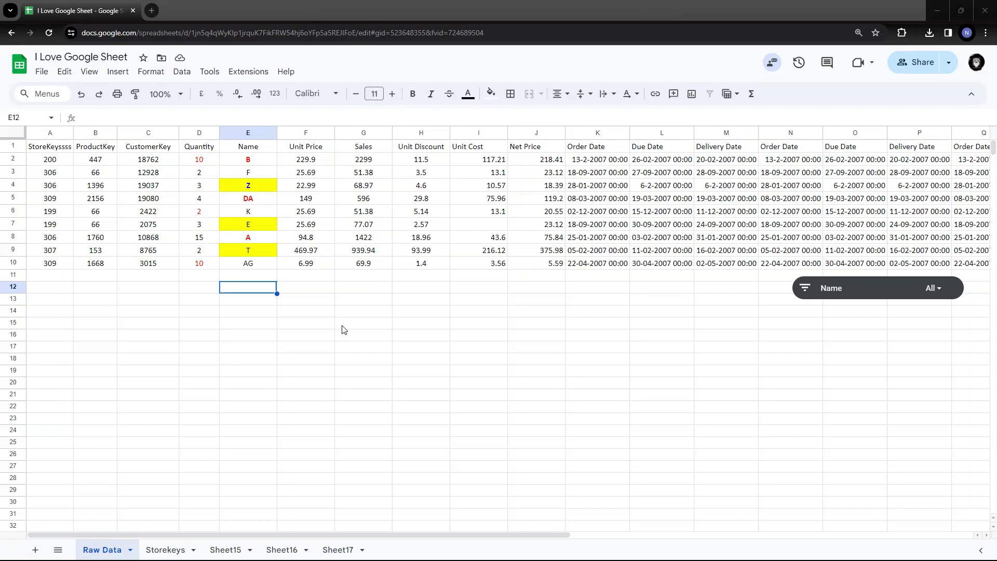
Highlight the Quantity values in cells D2:D10 of the Raw Data sheet.
left_click(332, 224)
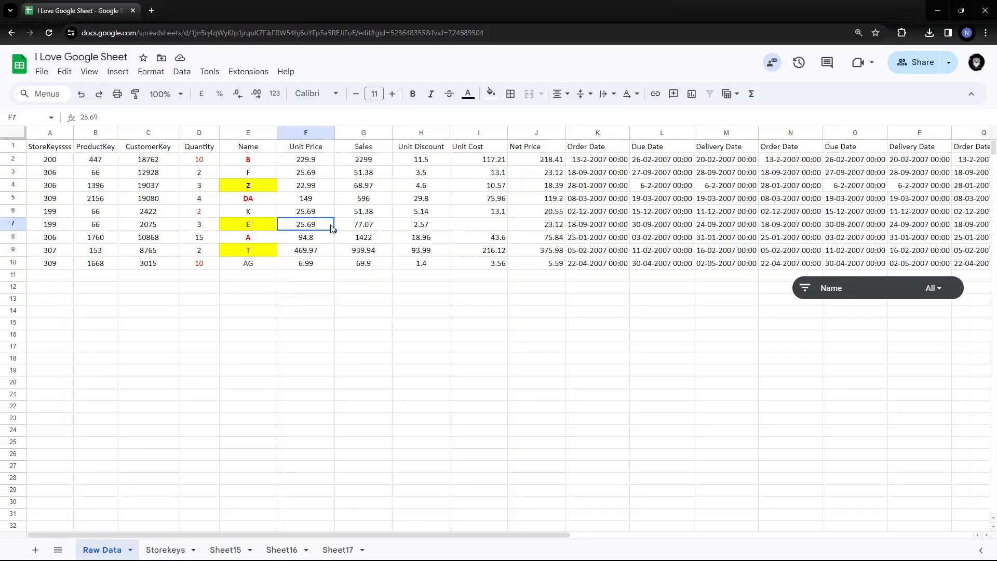
left_click(328, 253)
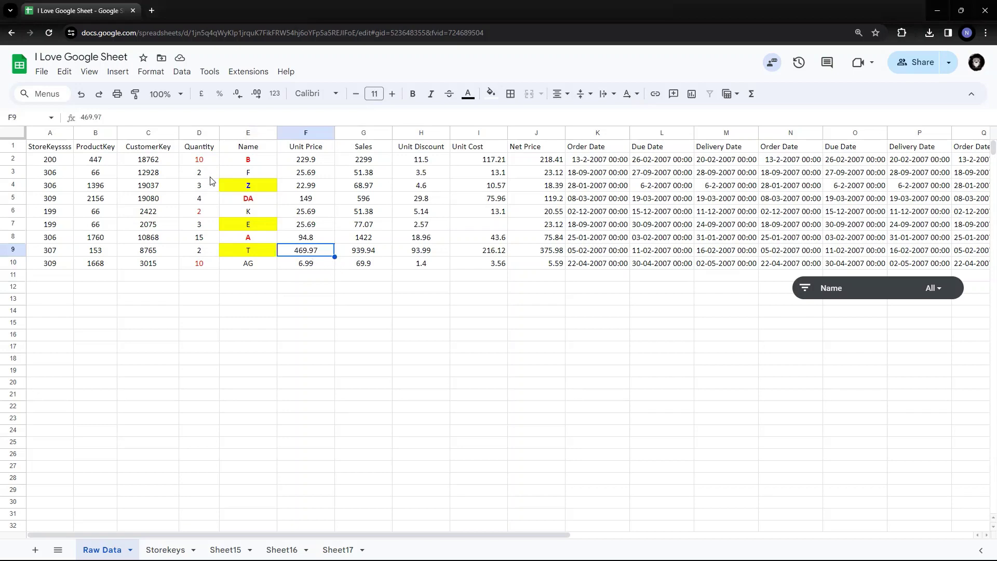
left_click(206, 148)
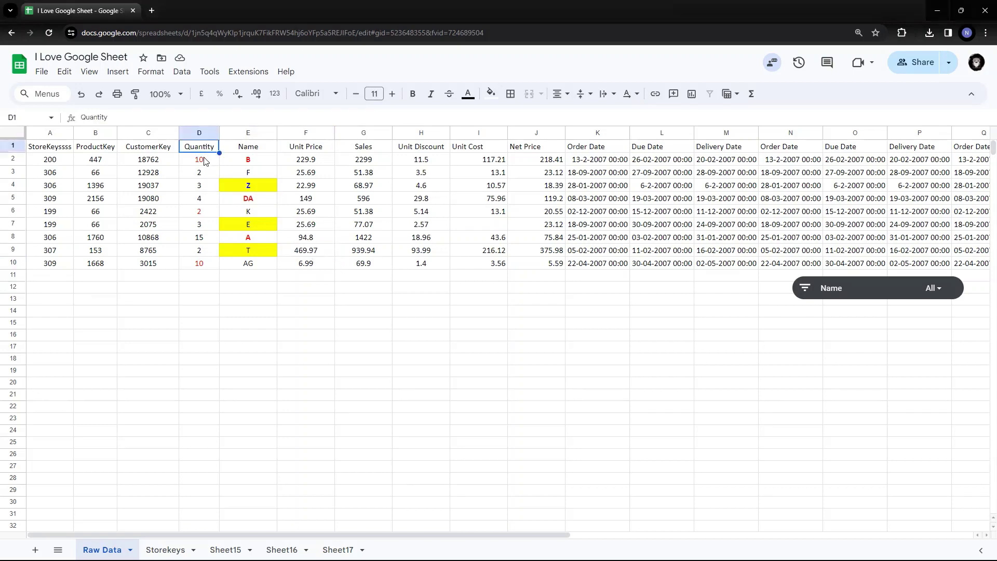
left_click_drag(204, 161, 204, 274)
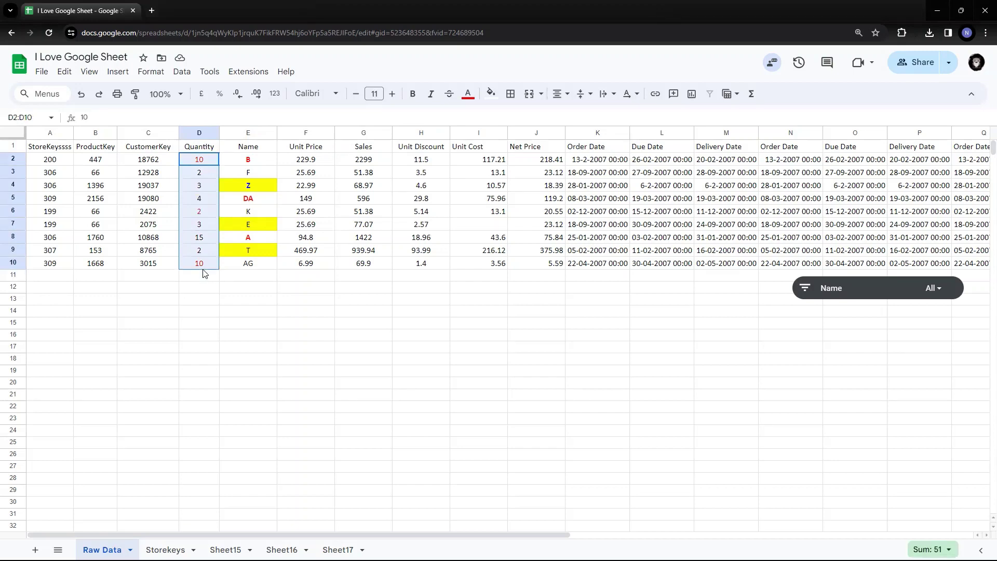
left_click_drag(204, 274, 204, 274)
left_click_drag(200, 166, 204, 273)
Start a new named range for cell D12 on the Raw Data sheet.
left_click(208, 286)
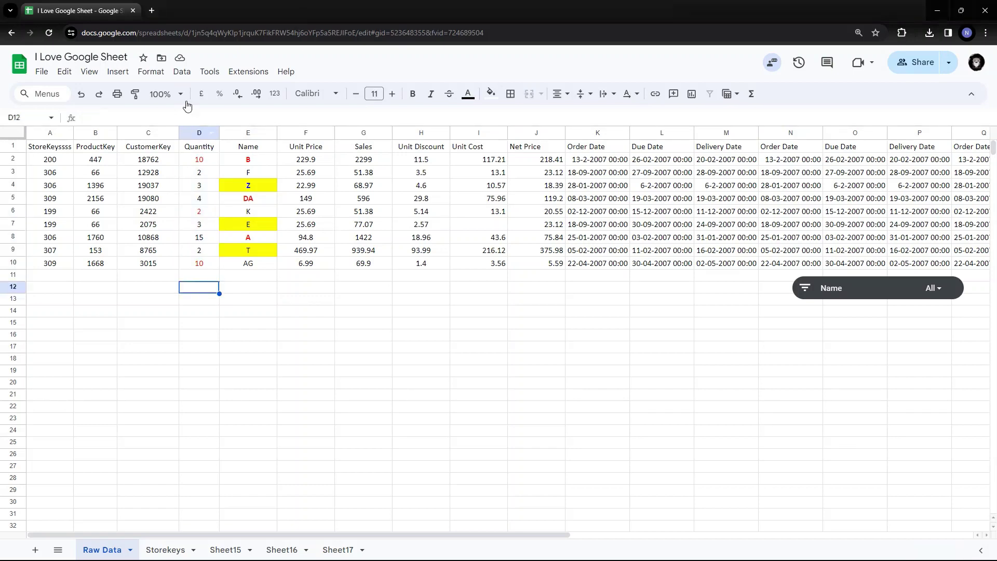
left_click(179, 73)
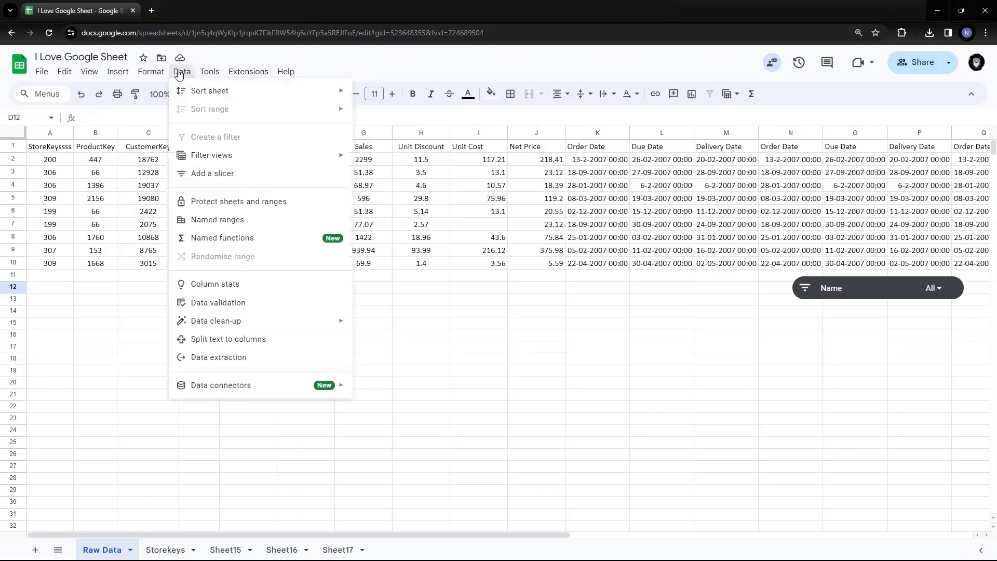
left_click(230, 223)
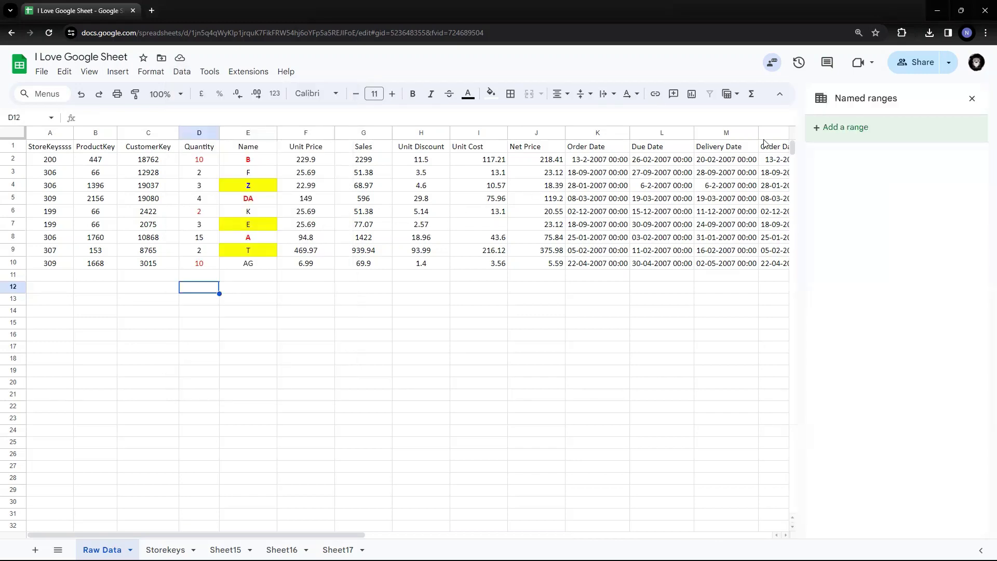
left_click(851, 133)
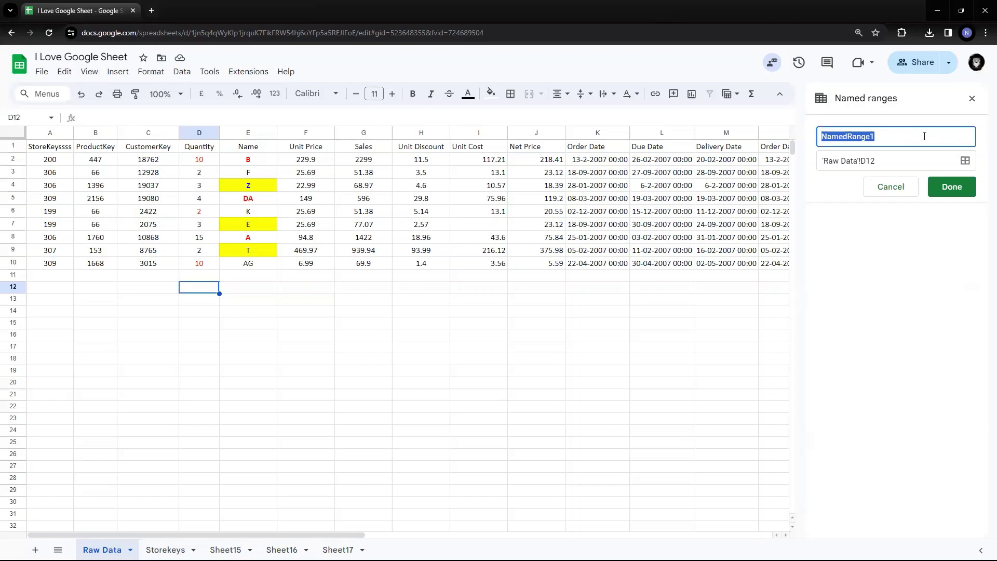
Try to save the new range under the name "Total Quantity", with a space between the words.
key("BackSpace")
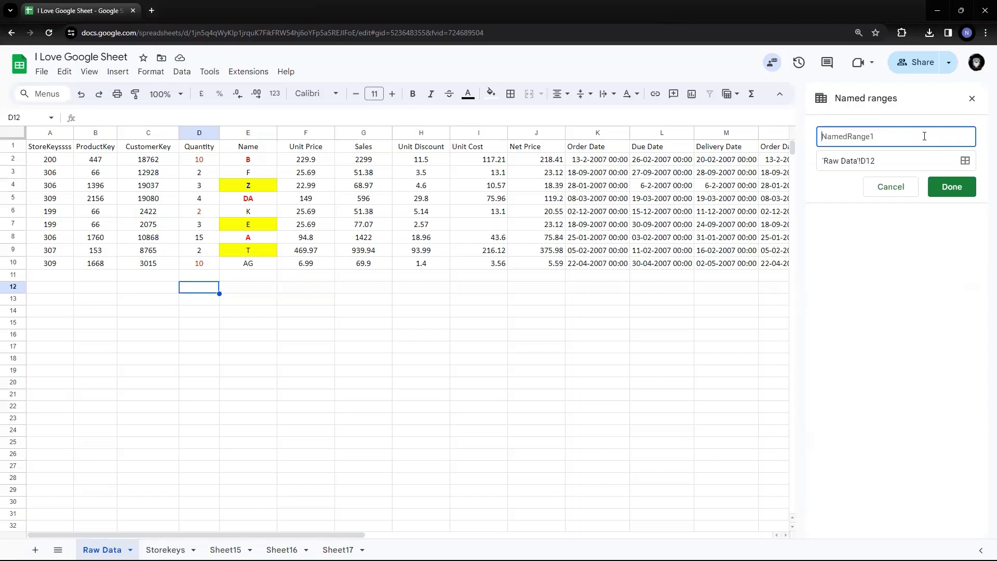
key("ctrl+z")
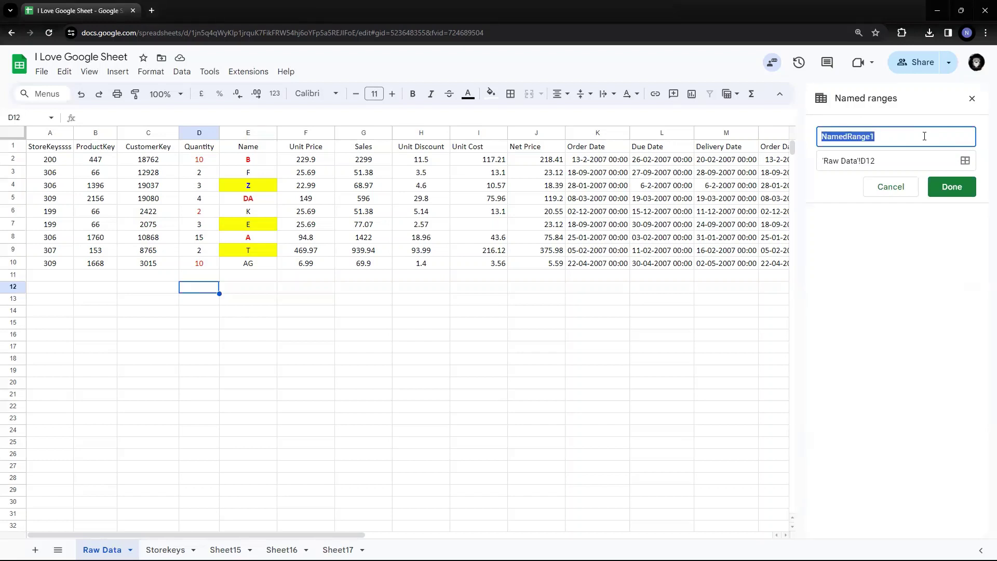
type("Quantity")
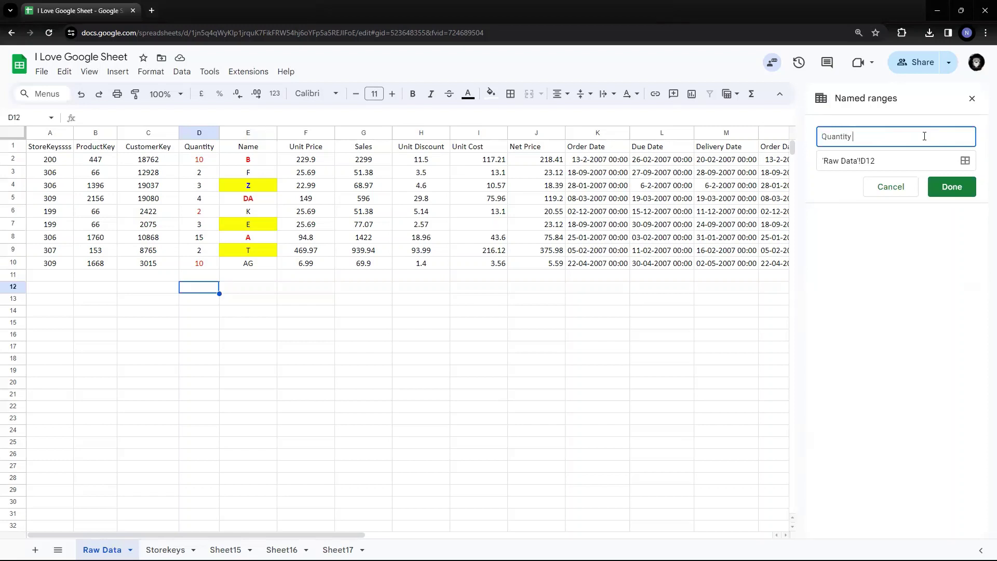
key("BackSpace")
key("BackSpace")
key("BackSpace")
key("BackSpace")
key("BackSpace")
key("BackSpace")
key("BackSpace")
key("BackSpace")
type("TotalQuantity")
key("shift+Left")
key("shift+Left")
key("shift+Left")
key("shift+Left")
key("shift+Left")
key("shift+Left")
key("shift+Left")
key("shift+Left")
key("shift+Left")
key("shift+Left")
key("shift+Left")
key("shift+Left")
key("shift+Left")
key("Right")
key("Left")
key("Left")
key("Left")
key("Left")
left_click(949, 194)
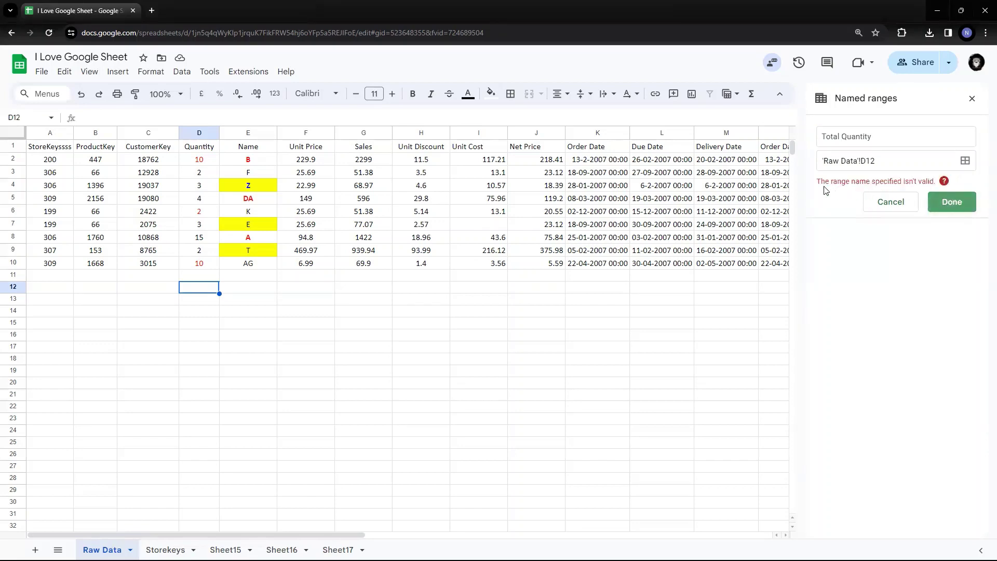
Look at the help article on naming a range of cells and return to the spreadsheet.
left_click(944, 182)
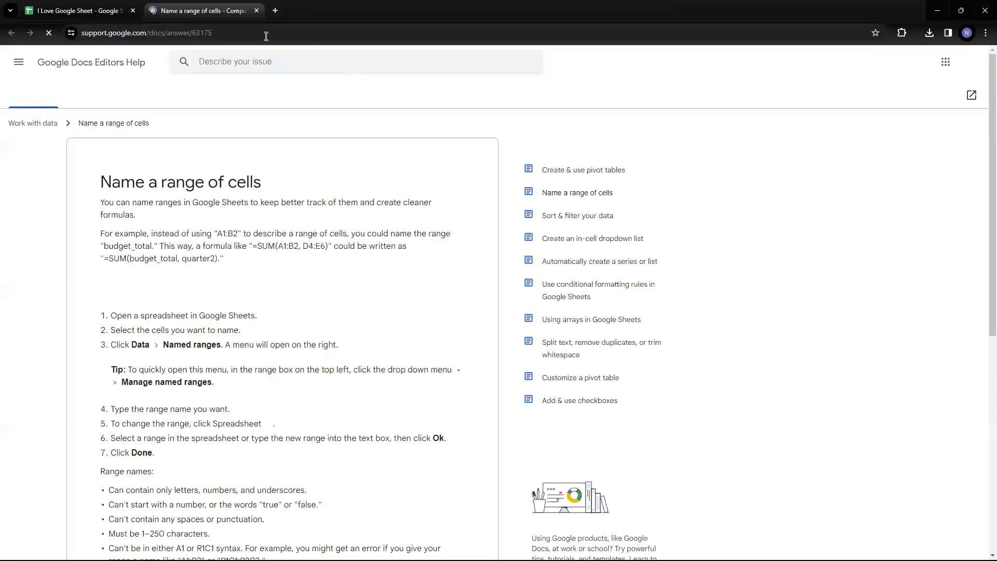
left_click(256, 11)
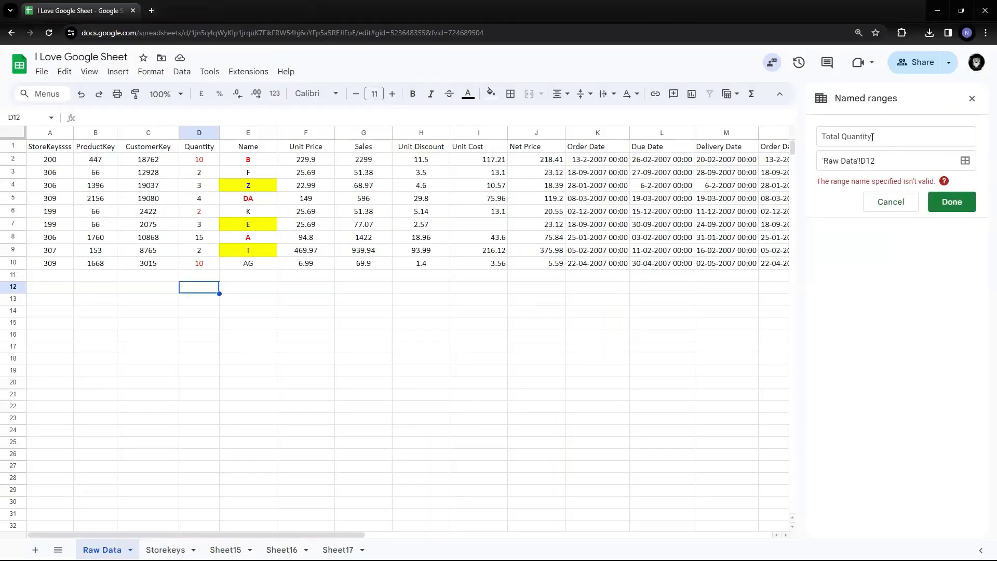
Try to save the range name with a punctuation mark replacing the space between Total and Quantity.
left_click(842, 137)
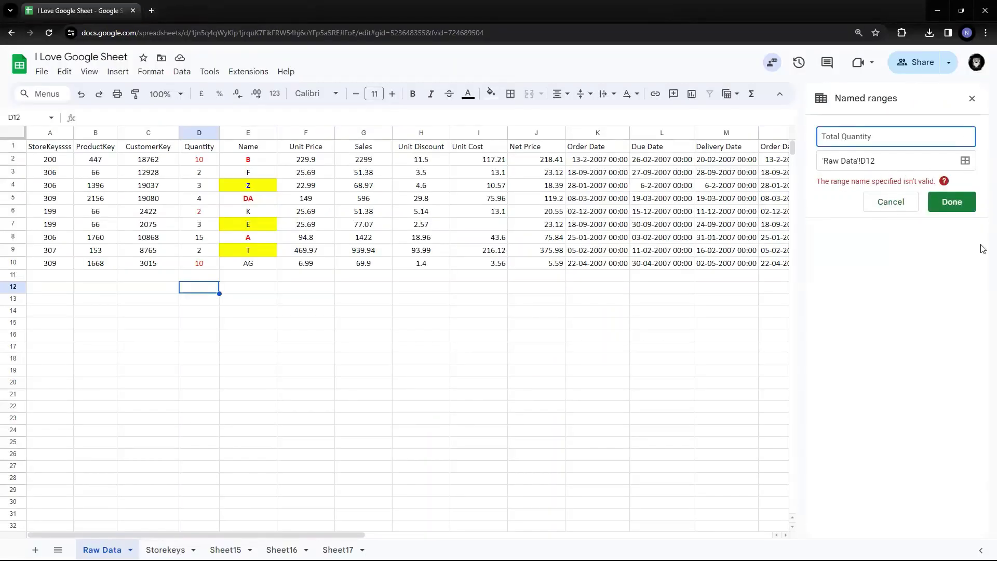
key("BackSpace")
type("@")
key("BackSpace")
type(".")
left_click(947, 202)
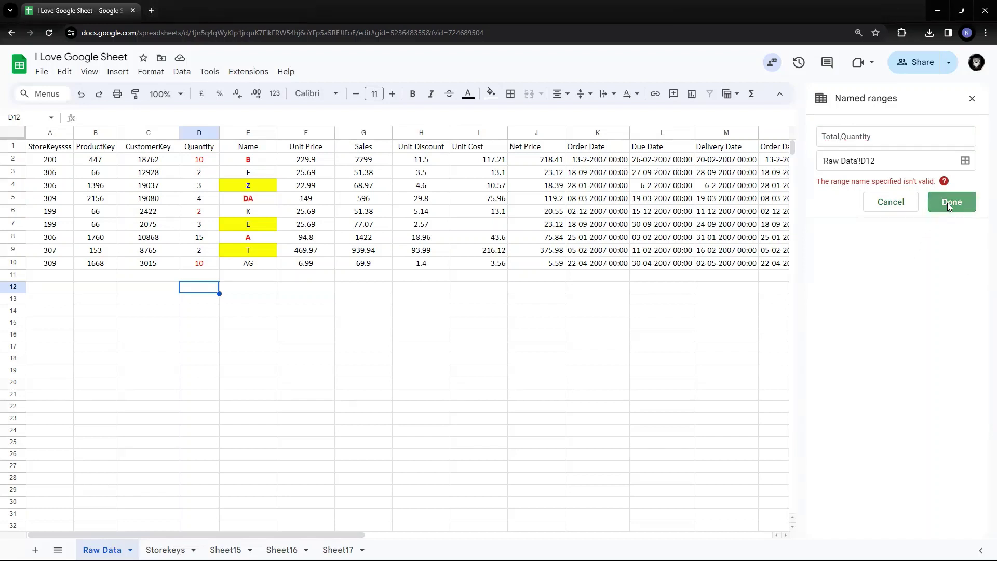
Replace the range name with TrueQuantity and save the named range for cell D12.
left_click(842, 137)
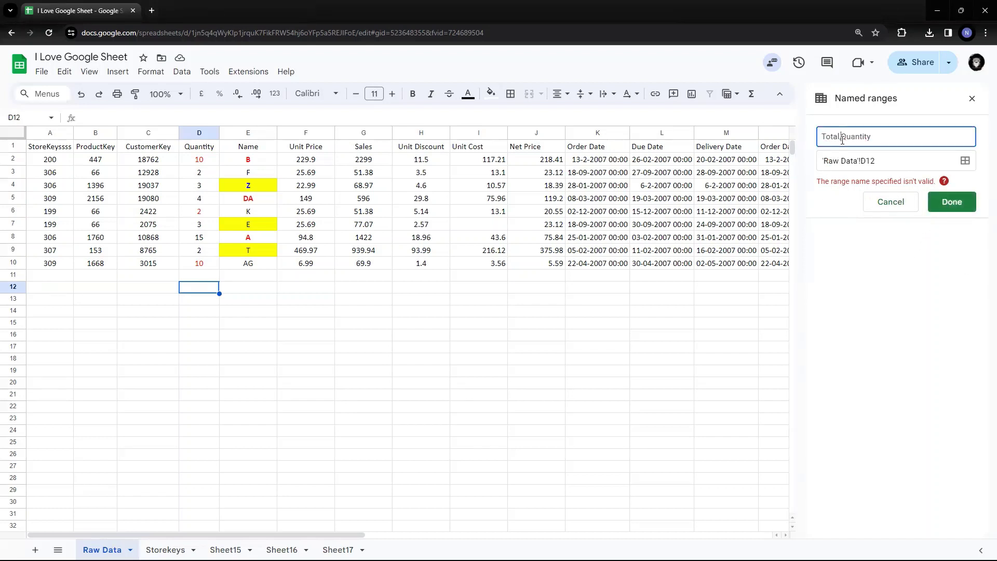
left_click_drag(895, 138, 764, 134)
type("T")
type("Quantity")
left_click(945, 206)
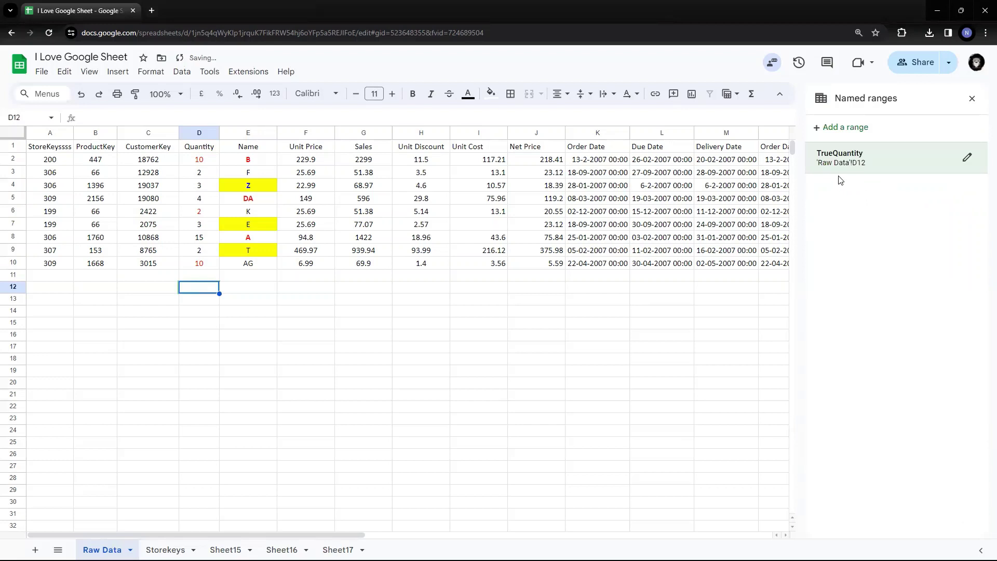
Rename the TrueQuantity named range as truequantity in lowercase and save it.
left_click(966, 157)
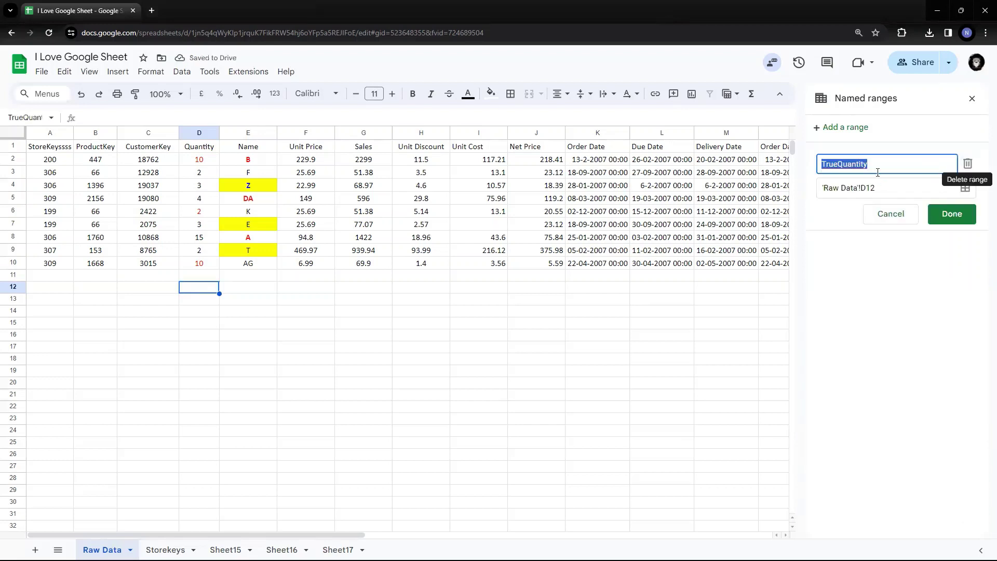
left_click(878, 171)
key("BackSpace")
key("BackSpace")
key("BackSpace")
key("BackSpace")
key("BackSpace")
key("BackSpace")
key("BackSpace")
key("BackSpace")
key("BackSpace")
key("BackSpace")
key("BackSpace")
key("BackSpace")
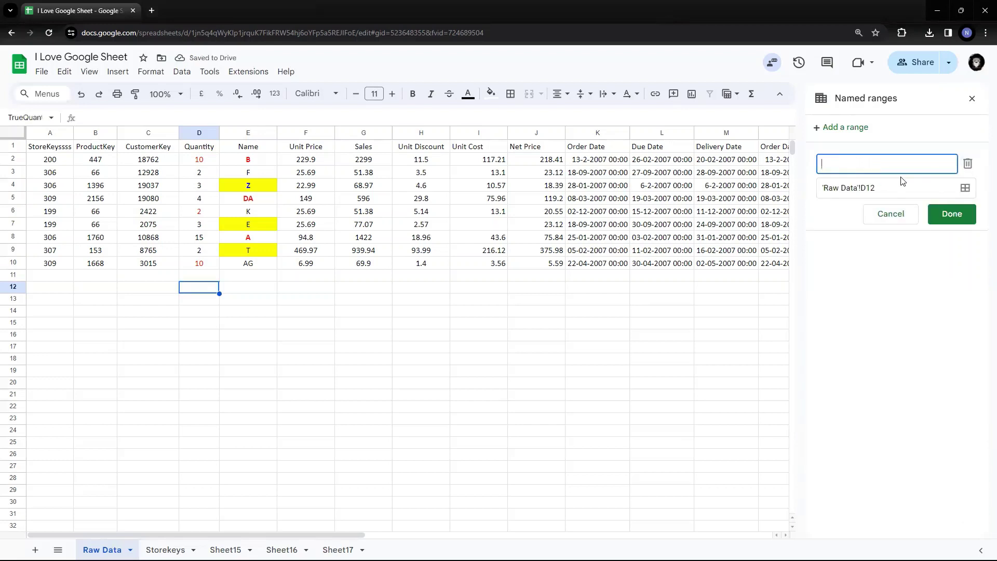
type("truequantity")
left_click(949, 210)
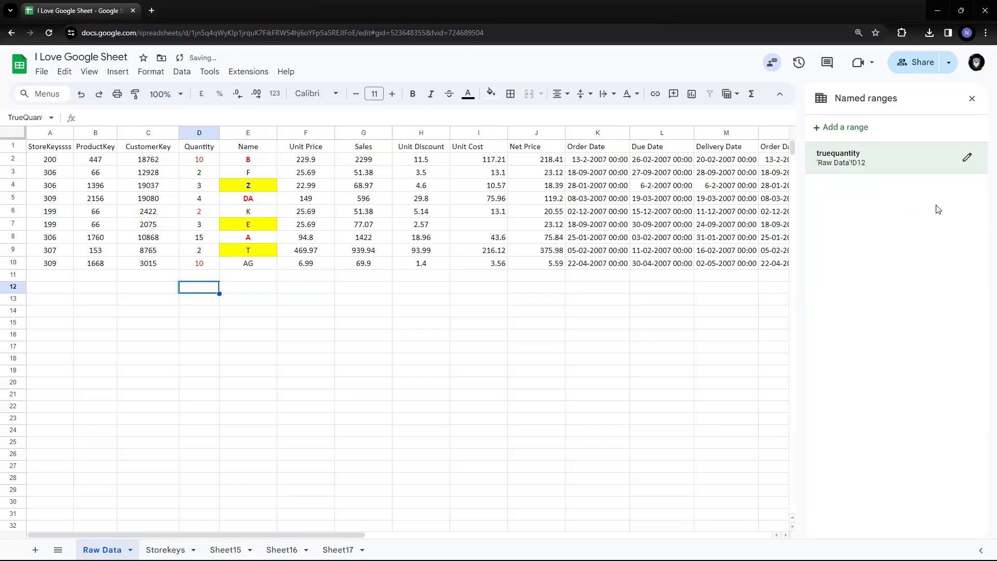
Try to shorten the named range's name to true and save it.
left_click(967, 158)
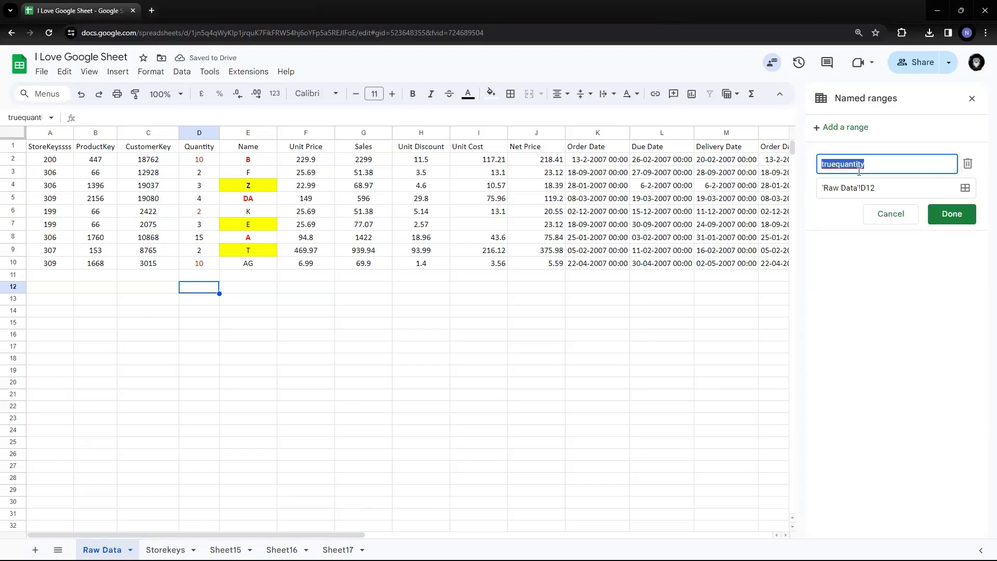
left_click(840, 165)
key("shift+End")
key("Delete")
left_click(952, 214)
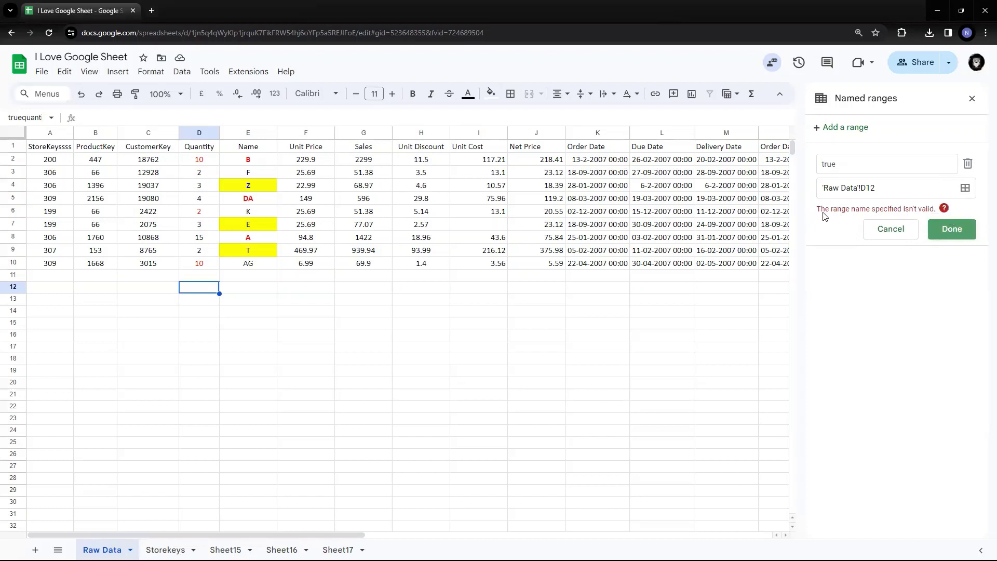
left_click_drag(840, 170, 809, 170)
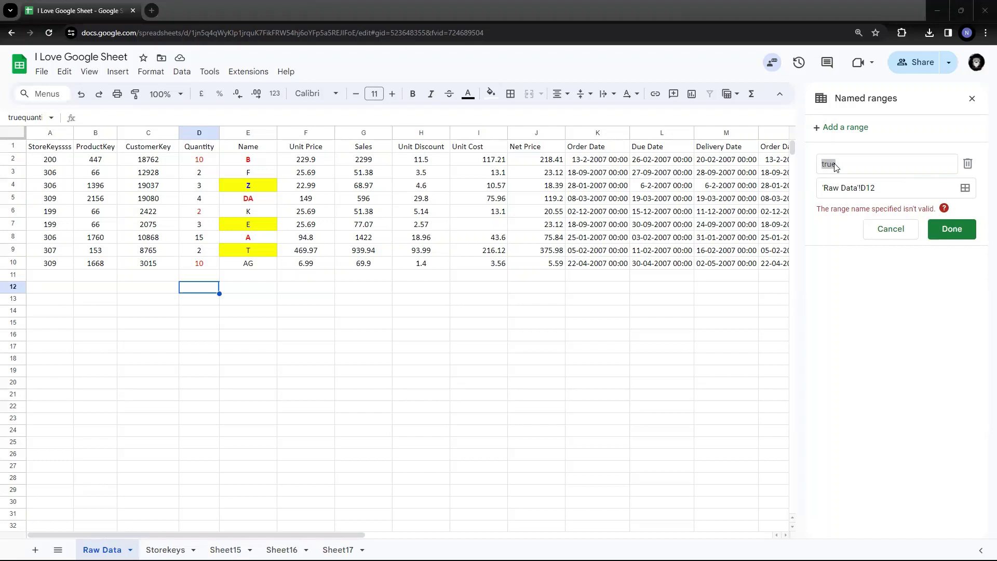
left_click(835, 165)
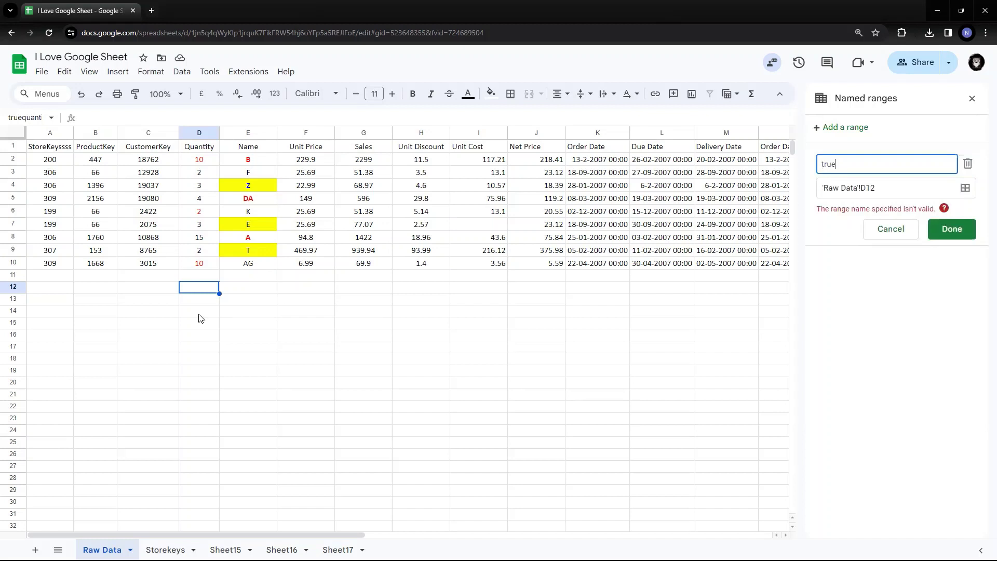
Check the reference of the StoreKeyssss header cell and try to save the named range as A1.
left_click(50, 147)
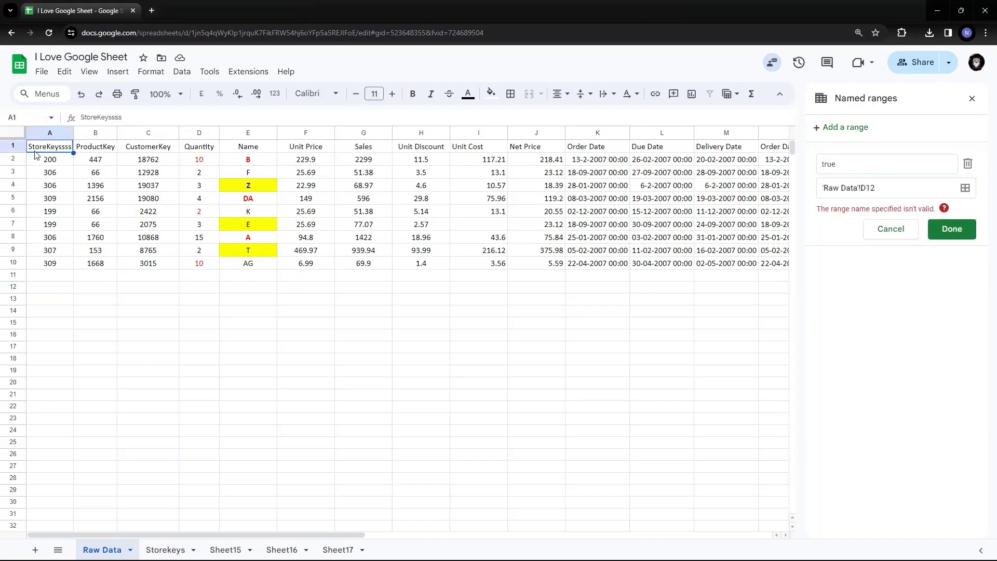
left_click(28, 117)
left_click_drag(859, 164, 794, 170)
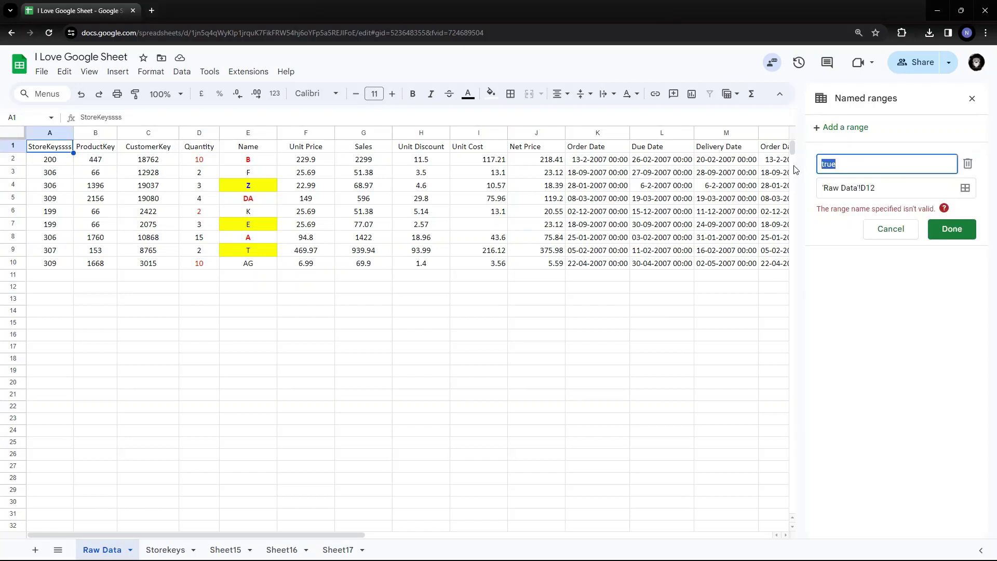
type("A1")
left_click(954, 230)
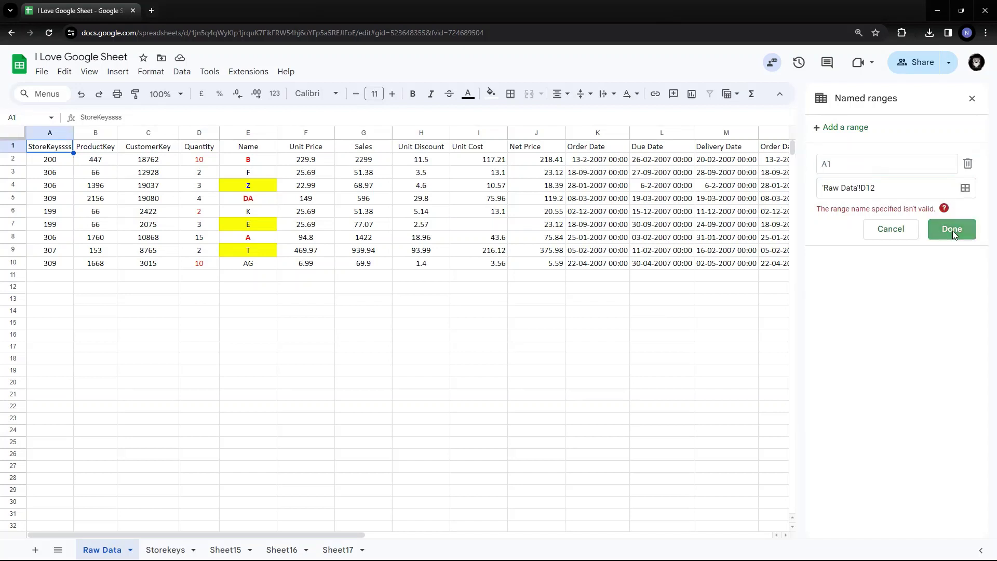
Enter Total_Quantity as the named range's name, joining the words with an underscore.
double_click(842, 164)
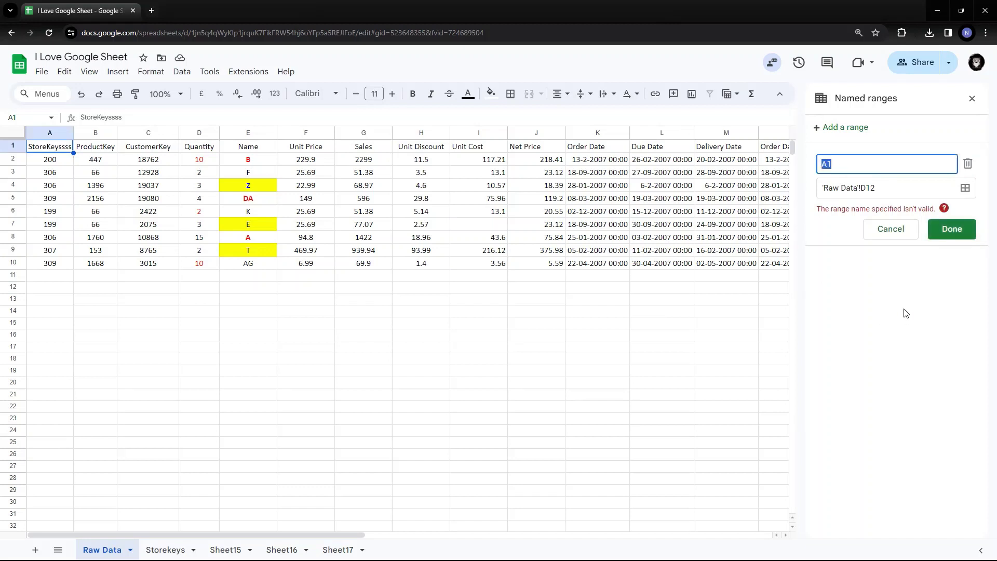
type("TotalQuanatiy")
key("BackSpace")
type("ti")
type("_")
key("shift+Left")
type("_")
left_click(850, 292)
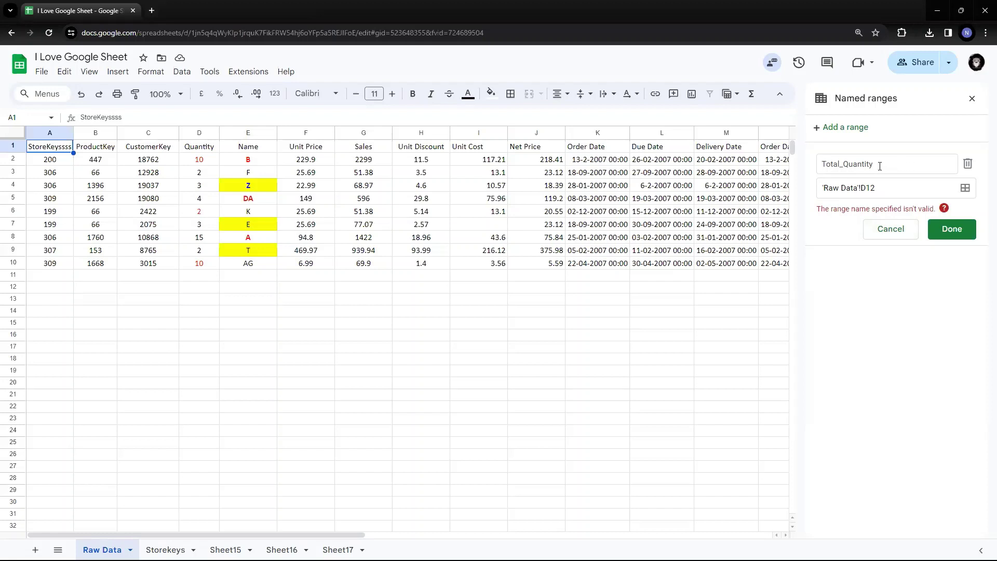
Set the named range's reference to the Quantity values in 'Raw Data'!D2:D10.
left_click(201, 162)
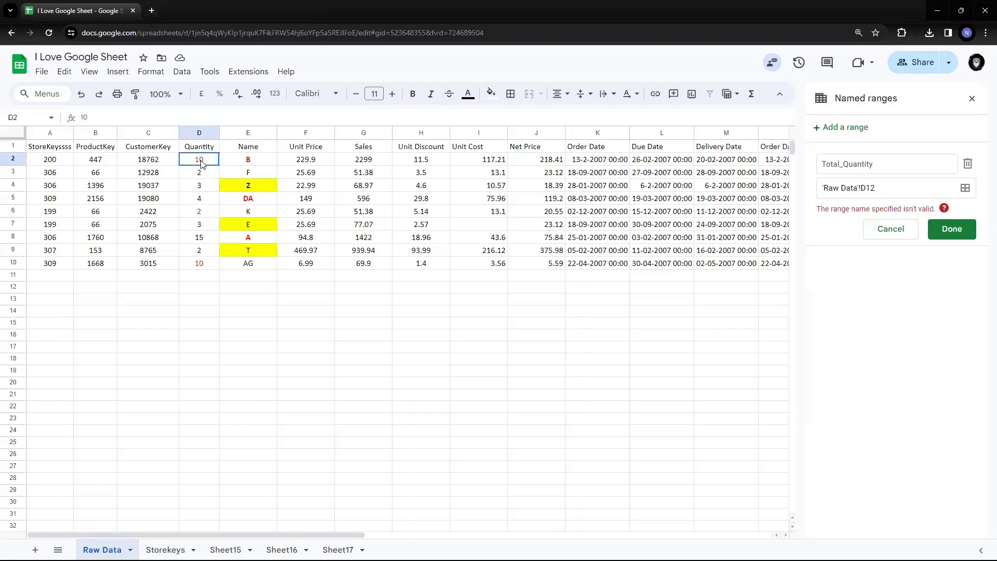
left_click_drag(201, 162, 200, 263)
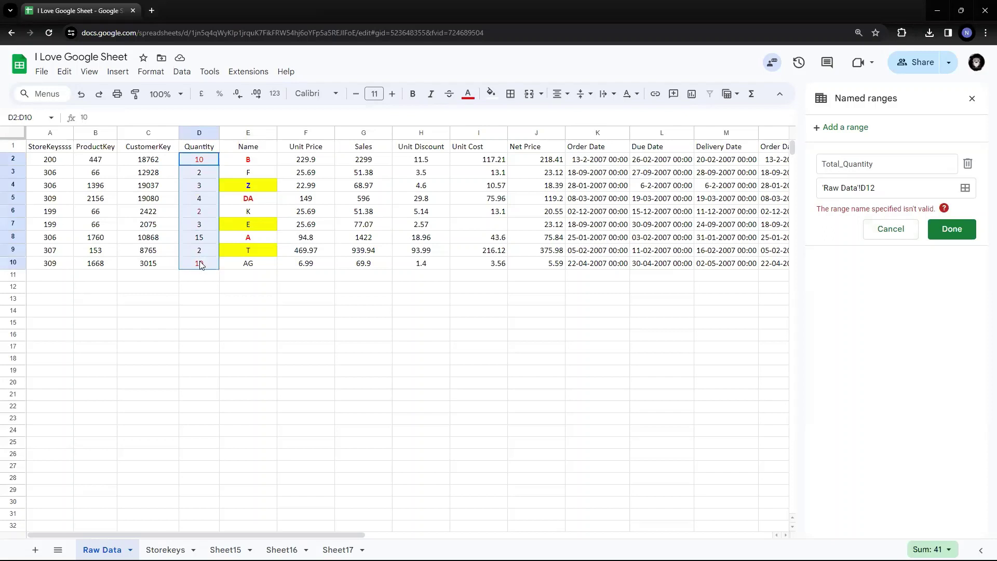
left_click(911, 169)
left_click(953, 192)
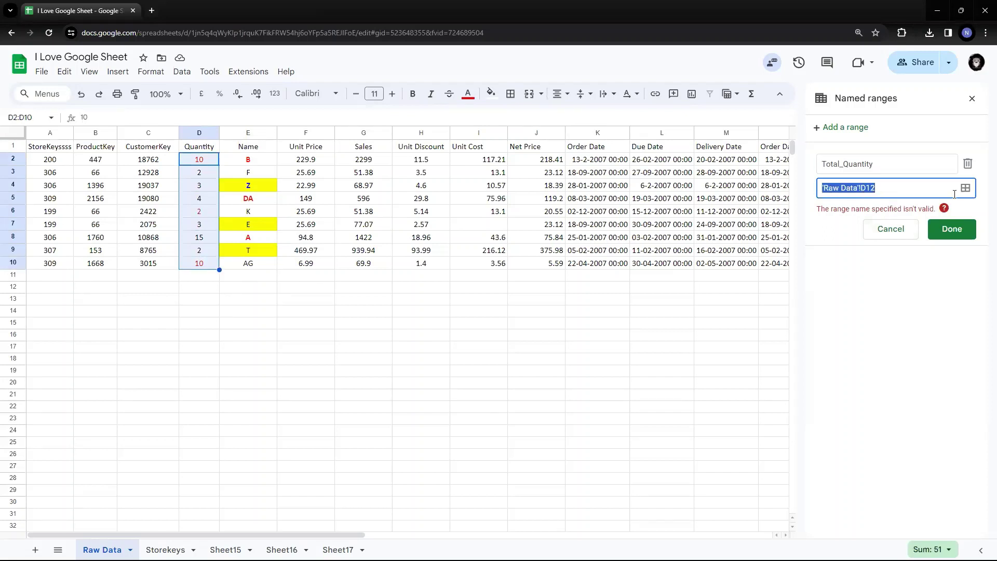
left_click(965, 188)
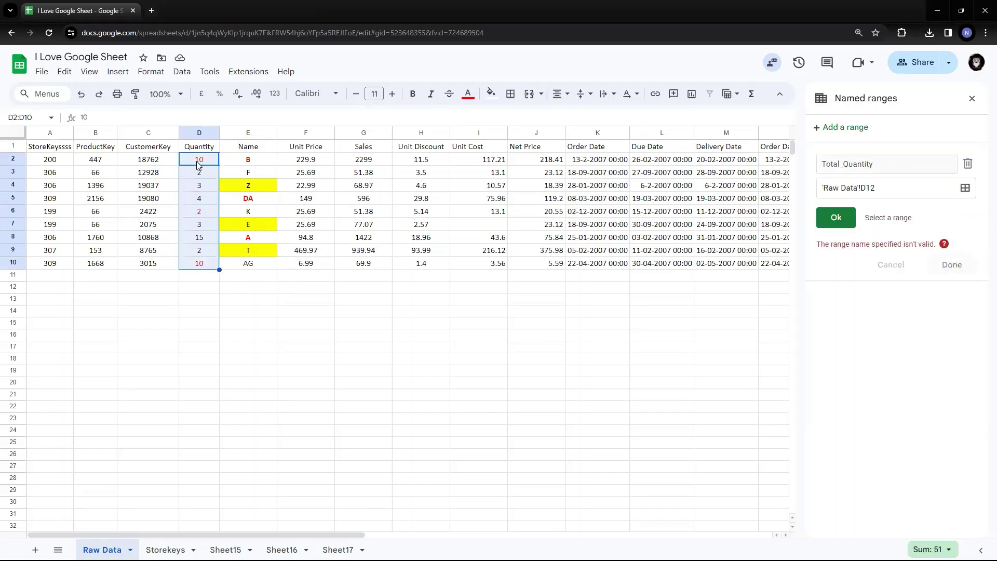
left_click_drag(198, 166, 196, 269)
left_click(836, 218)
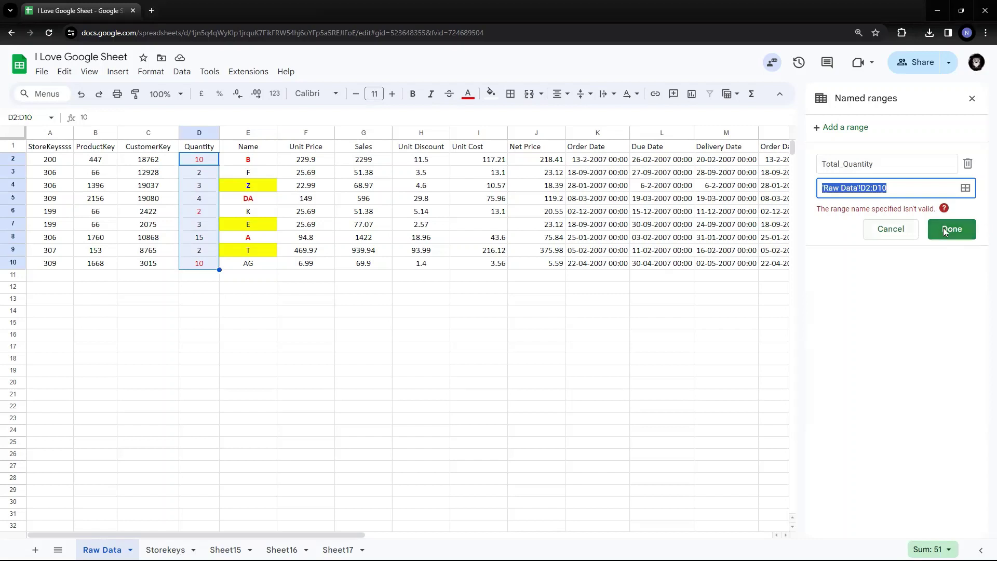
Save the Total_Quantity named range and add another one named EntireData covering 'Raw Data'!A1:N10.
left_click(945, 232)
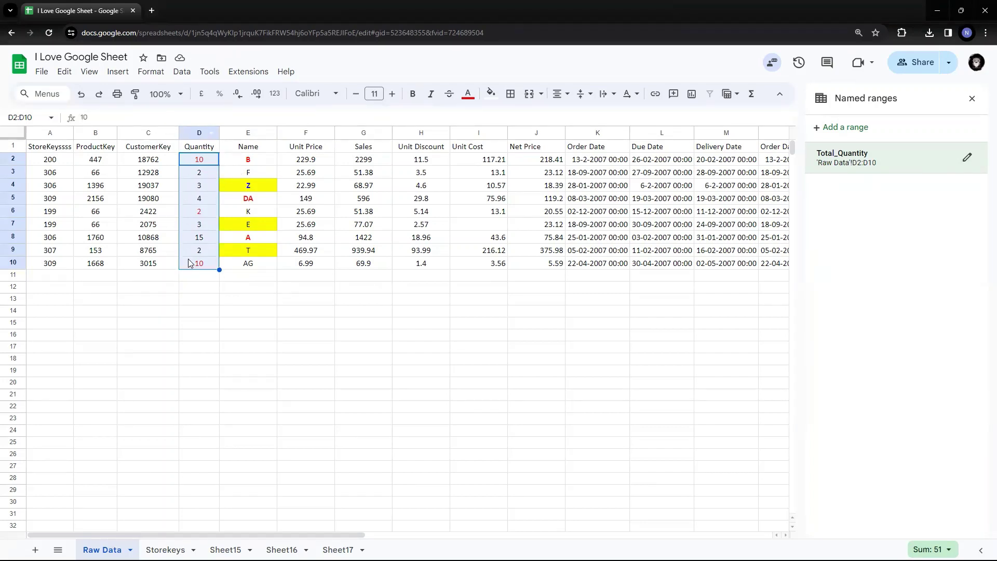
left_click_drag(58, 151, 772, 269)
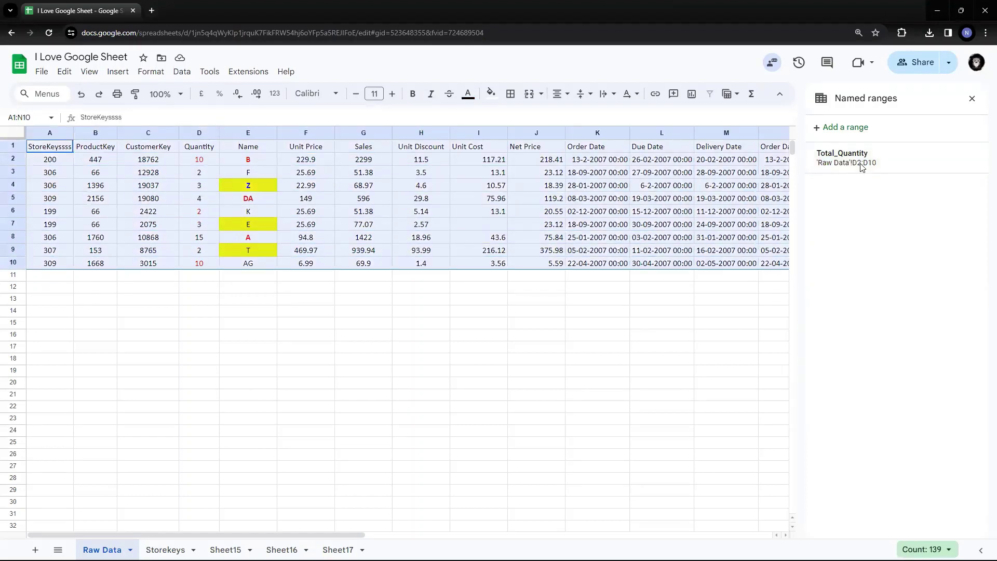
left_click(853, 128)
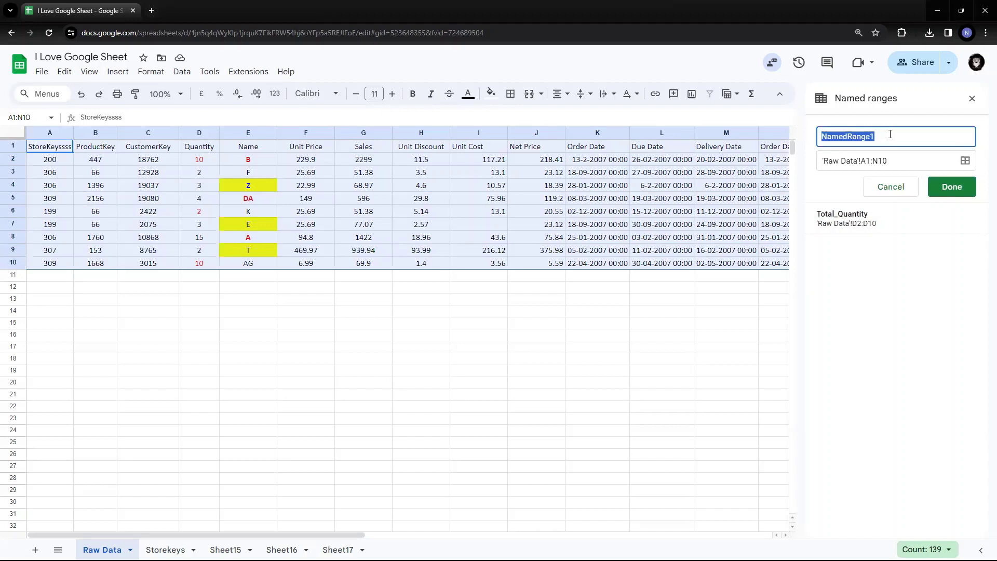
type("Entire ")
type("Daa")
type("ta")
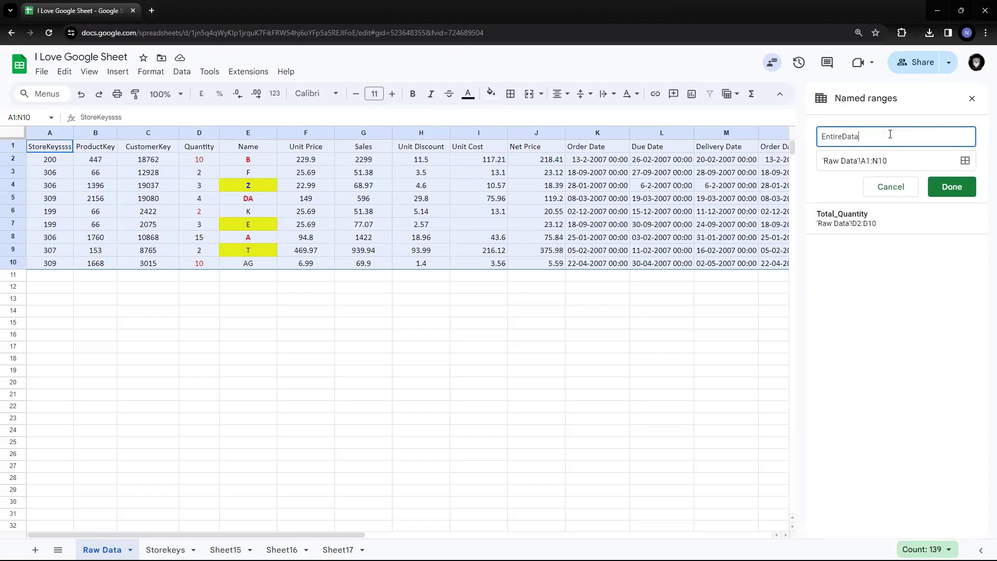
left_click(945, 189)
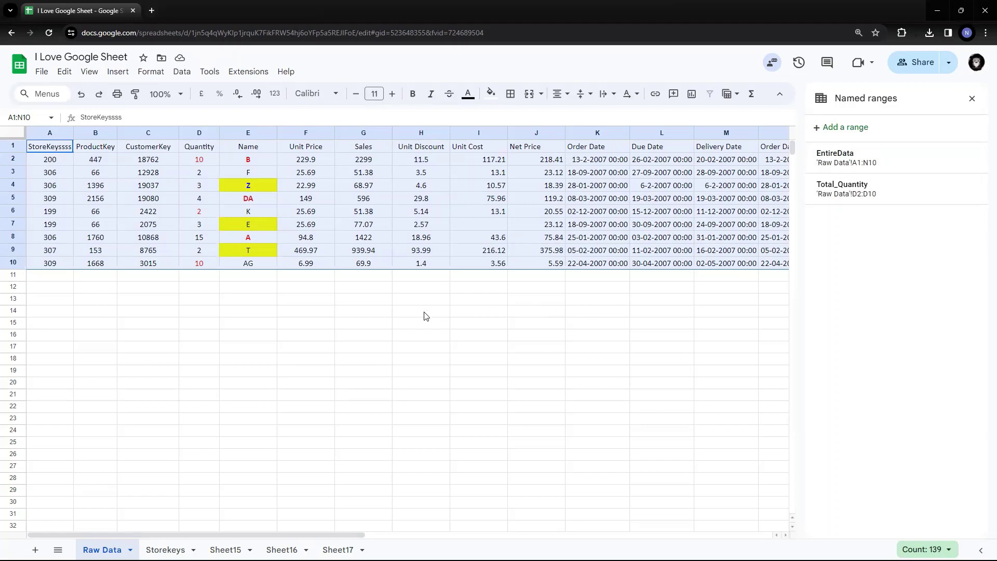
Sum the Total_Quantity named range with a SUM formula in cell D15, and compare it with the Quantity values in D2:D10.
left_click(358, 301)
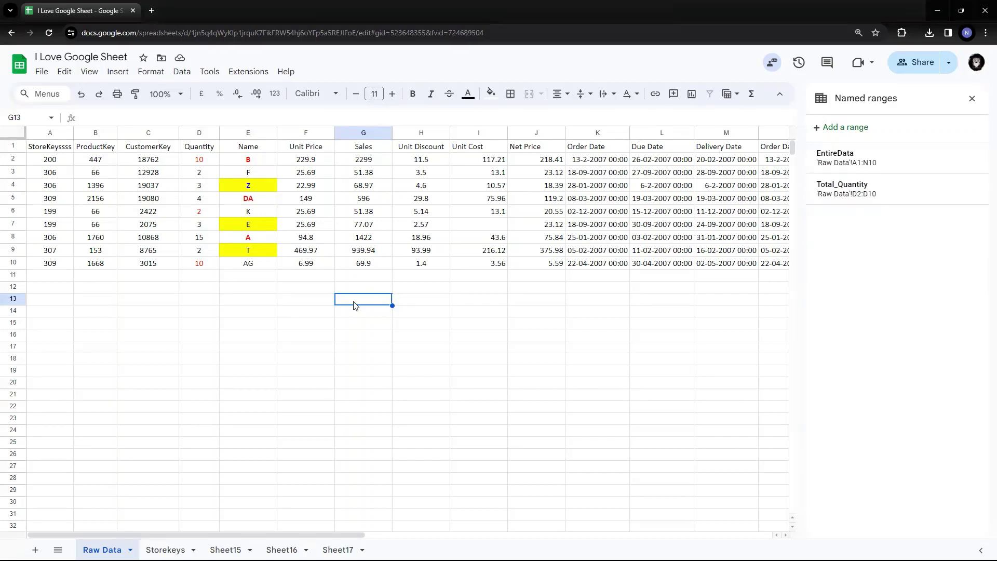
left_click(241, 335)
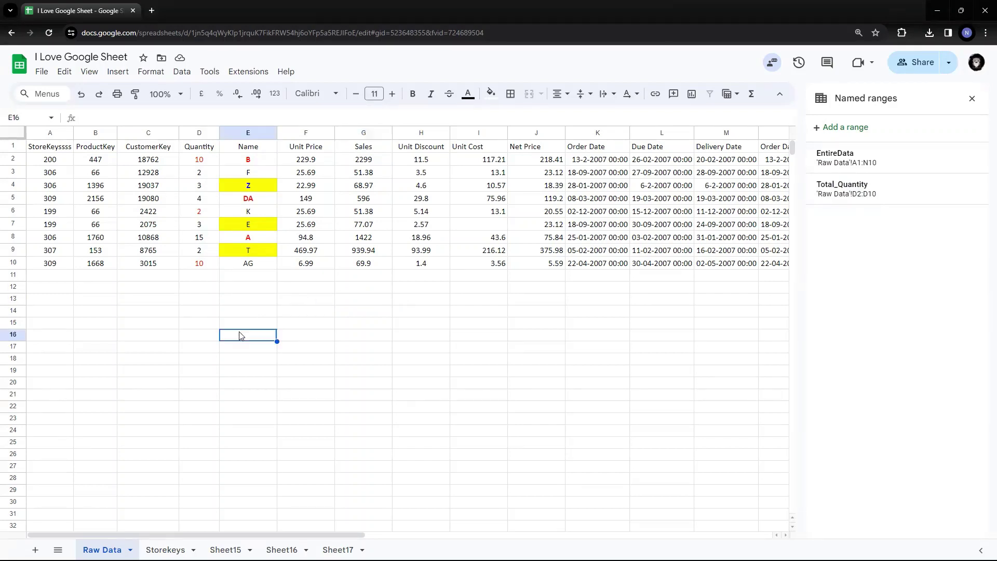
left_click(189, 323)
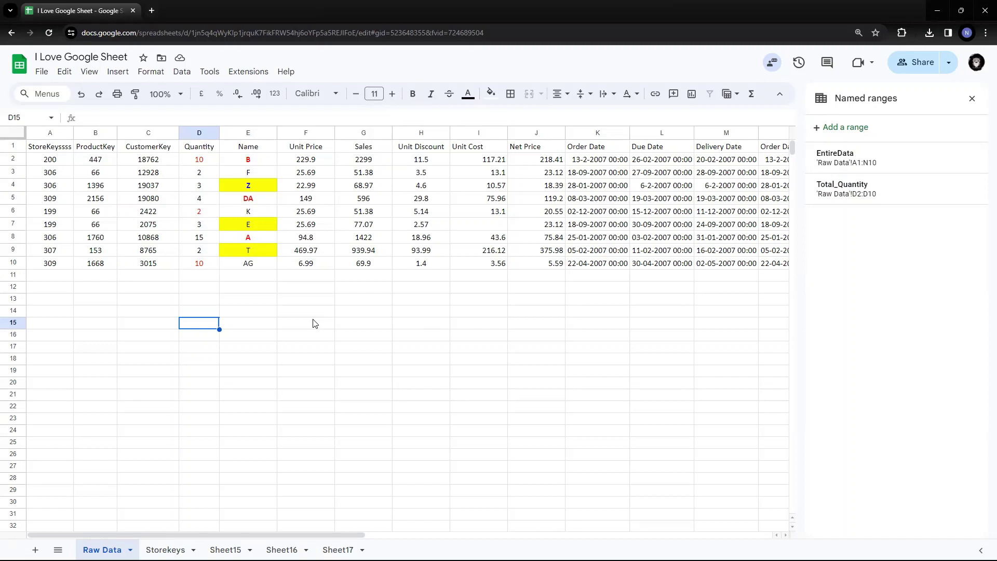
type("=sum(")
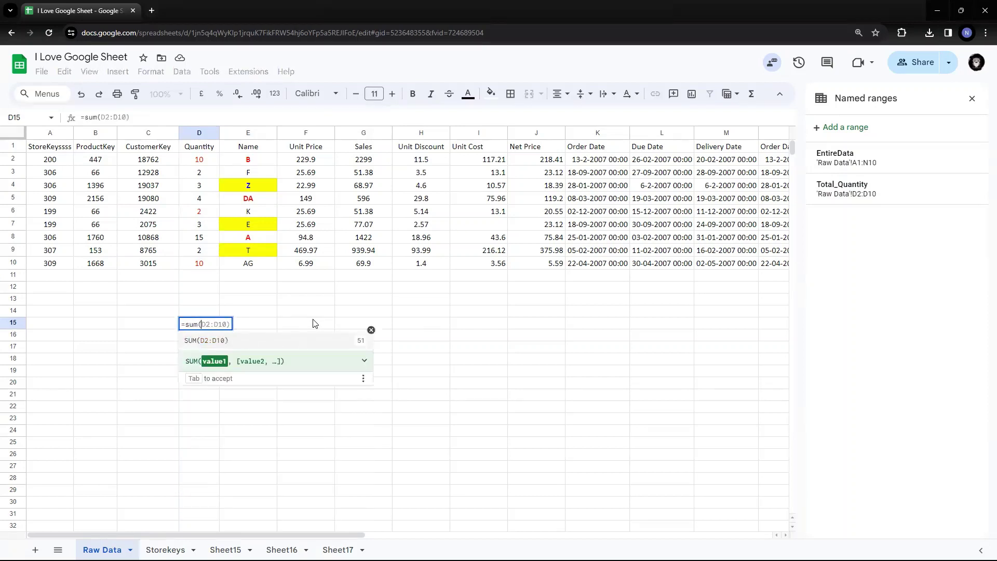
key("Tab")
type("totol")
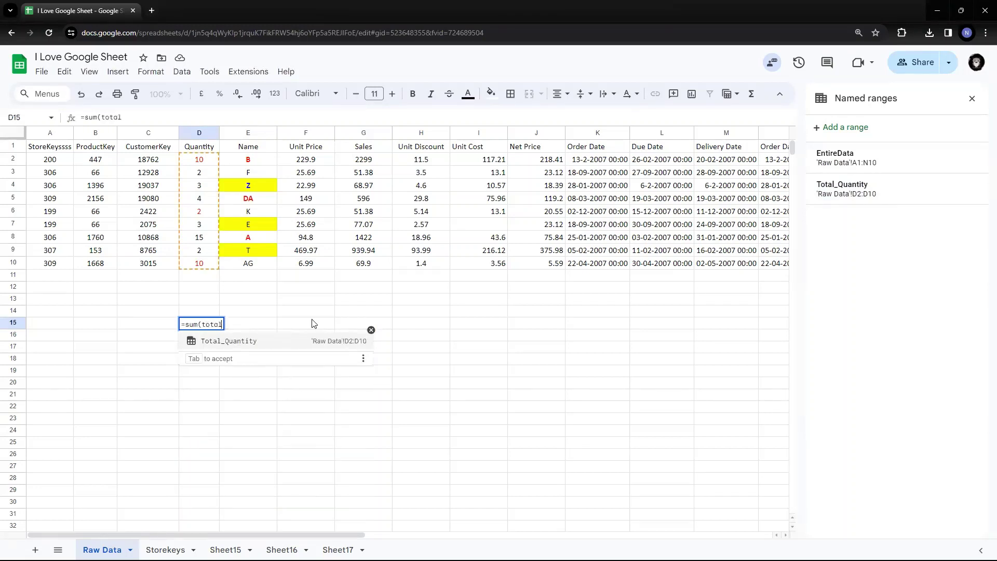
left_click(234, 341)
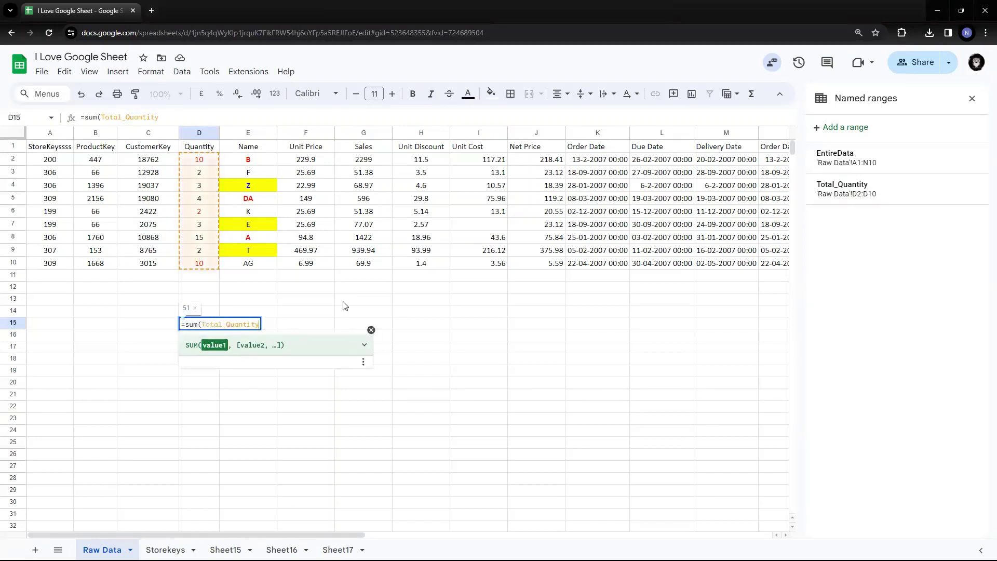
key("Return")
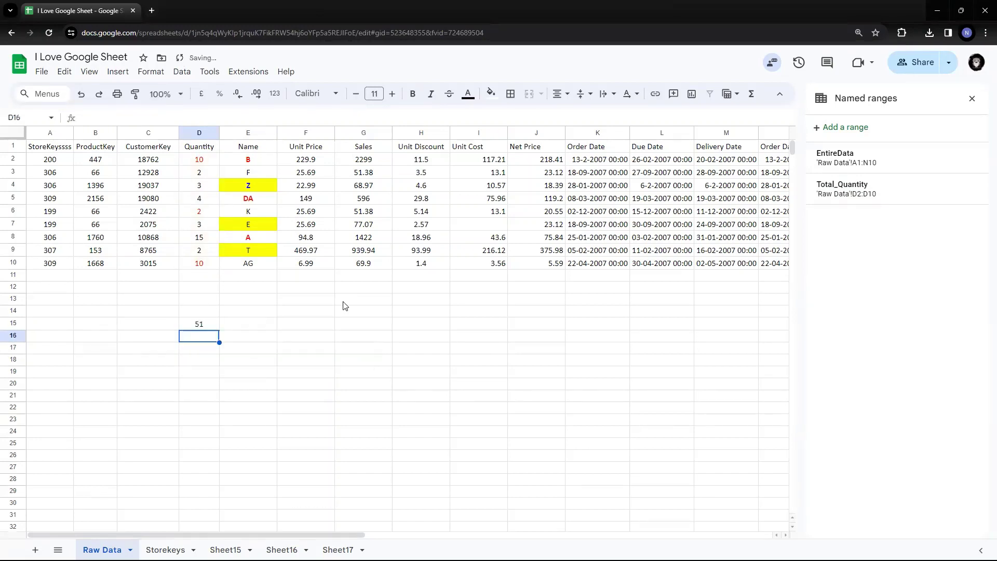
left_click(199, 325)
left_click_drag(206, 164, 206, 267)
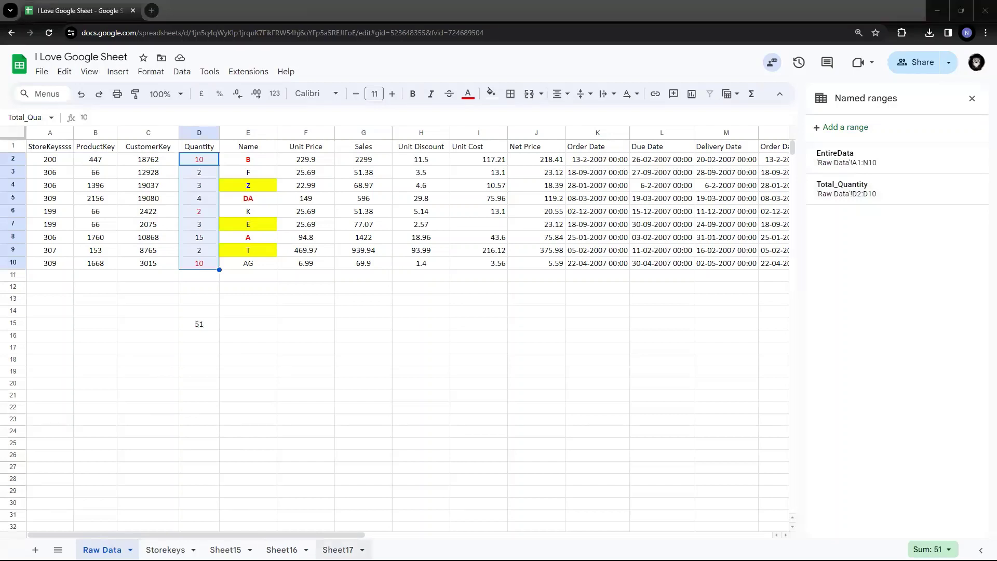
Calculate the average of the Total_Quantity named range with an AVERAGE formula in cell D1 of Sheet17.
left_click(322, 545)
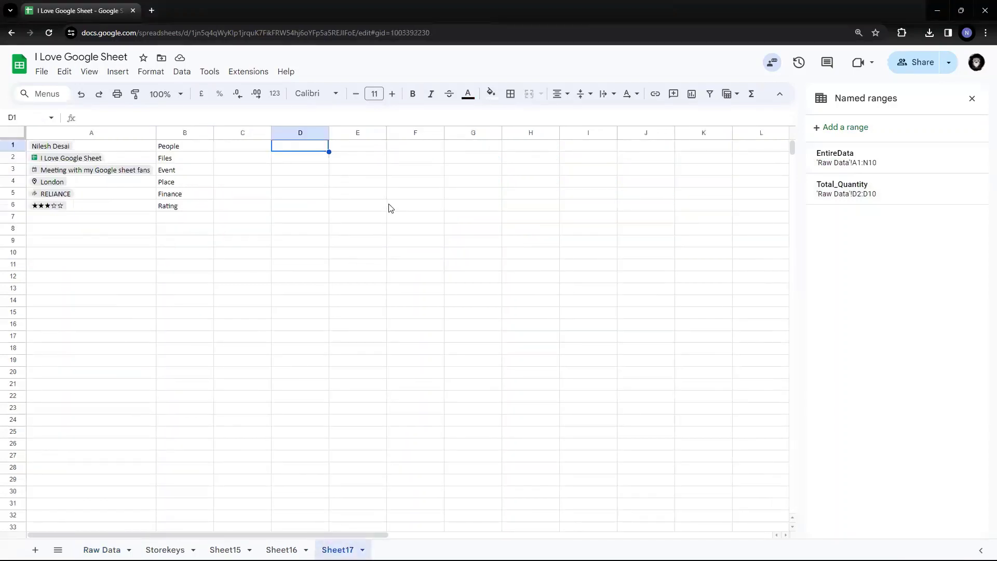
type("=sum(")
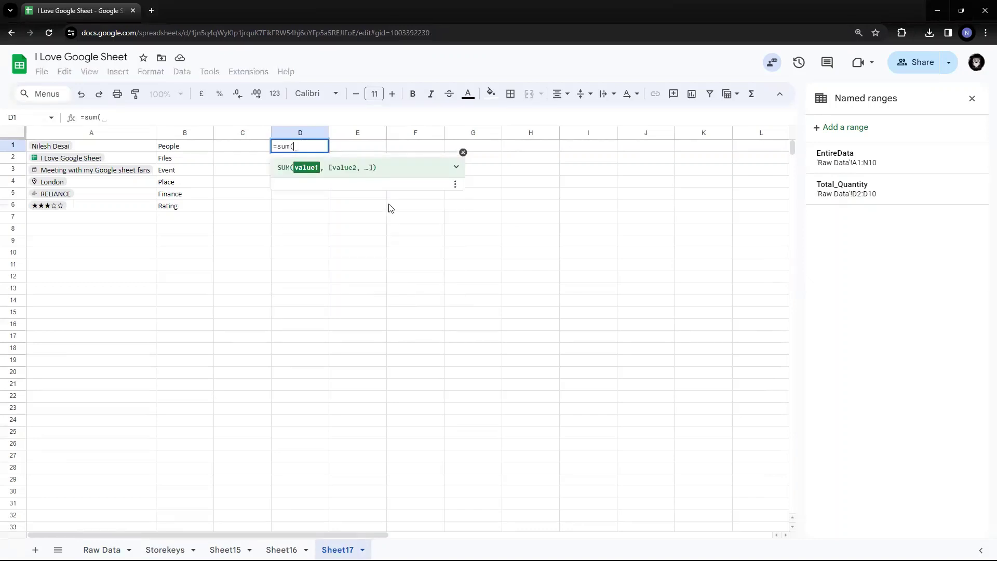
key("Escape")
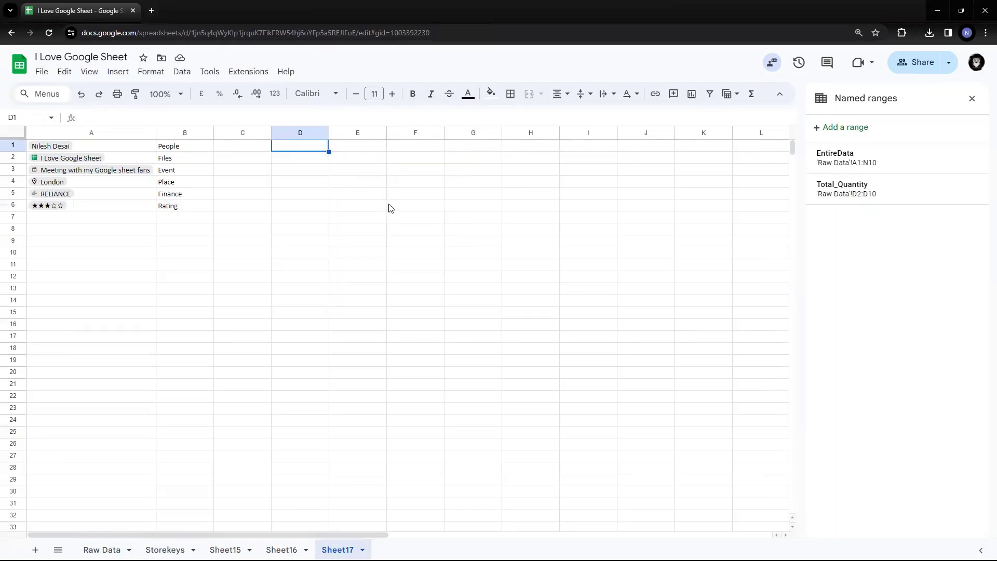
type("=average")
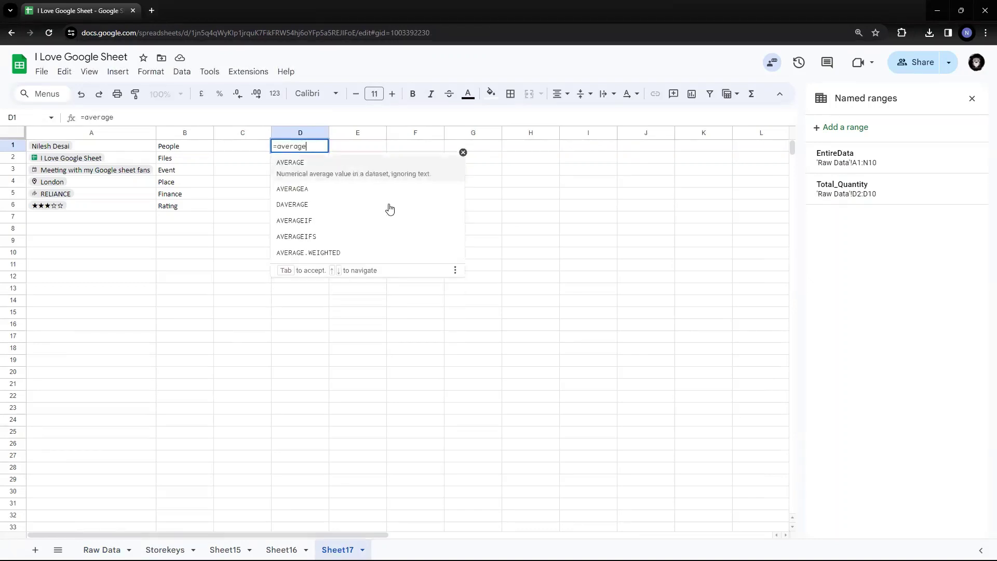
type("(to")
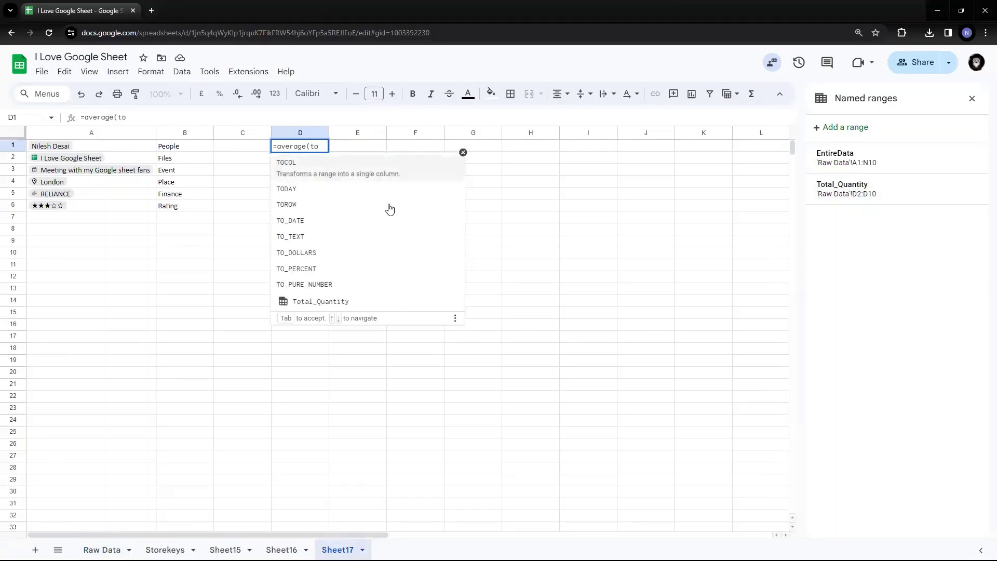
key("Down")
key("Down")
key("Down")
key("Down")
key("Down")
key("Down")
key("Down")
key("Down")
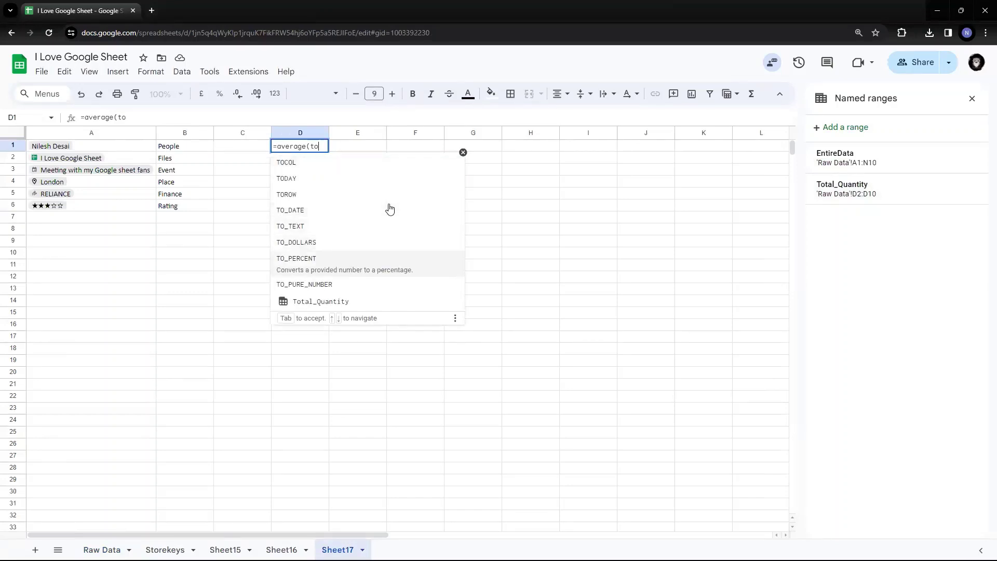
key("Tab")
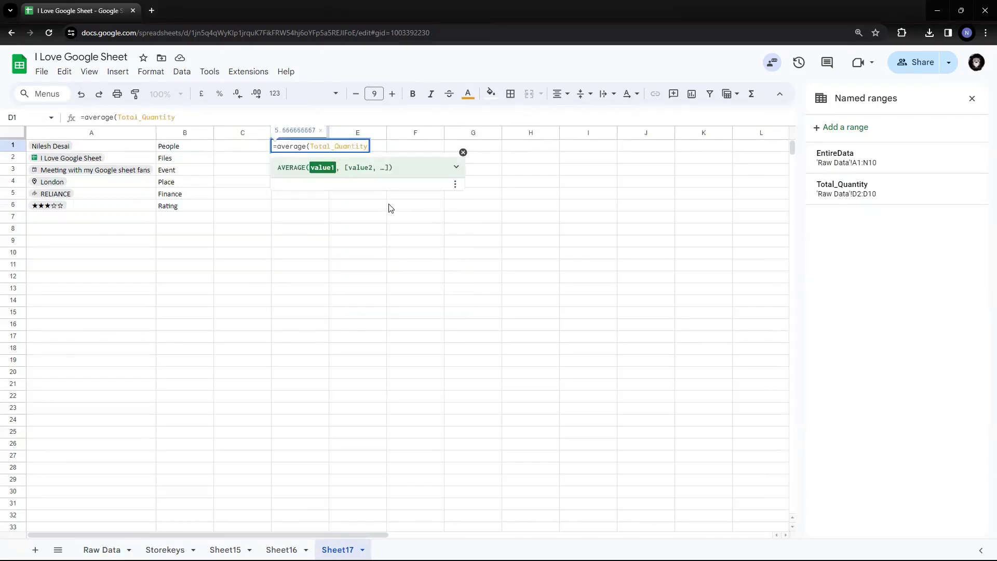
key("Return")
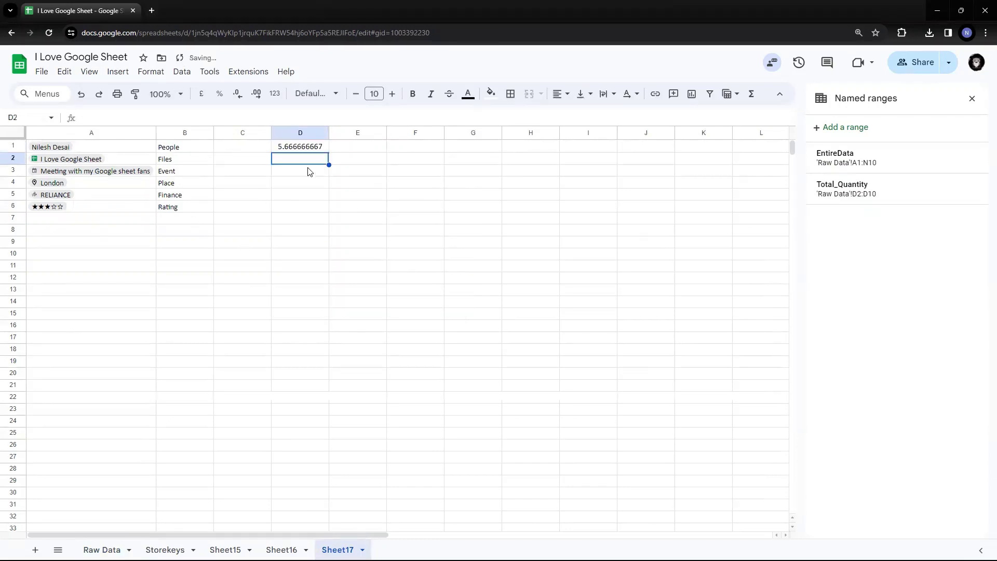
Check the average formula in D1 and label it avg in cell C1.
left_click(307, 149)
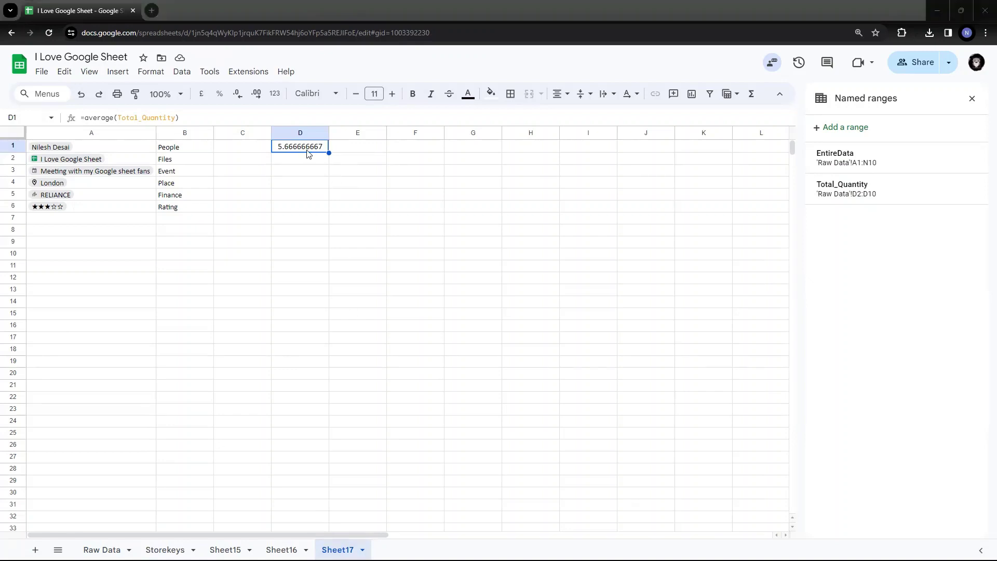
left_click(260, 152)
type("avg")
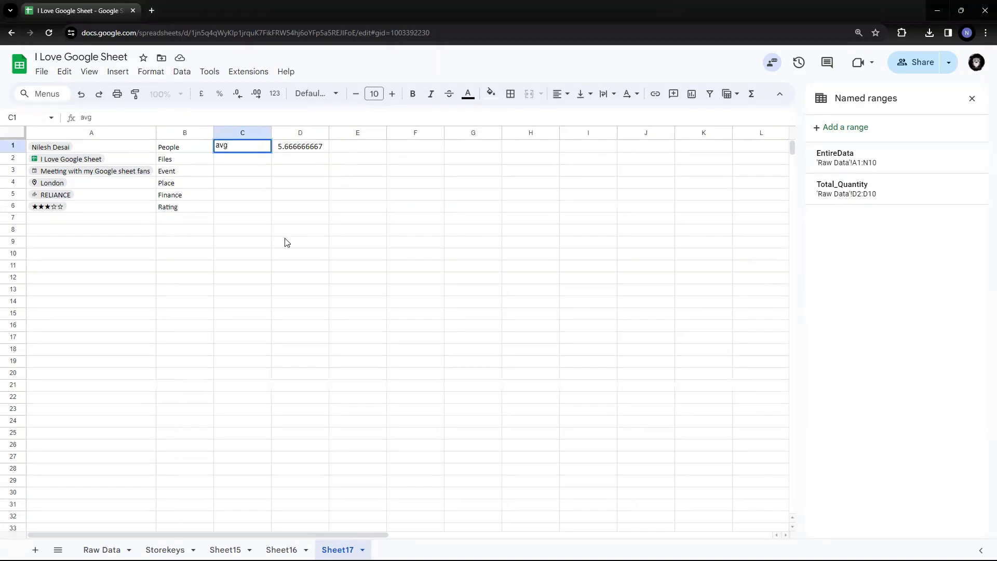
left_click(311, 327)
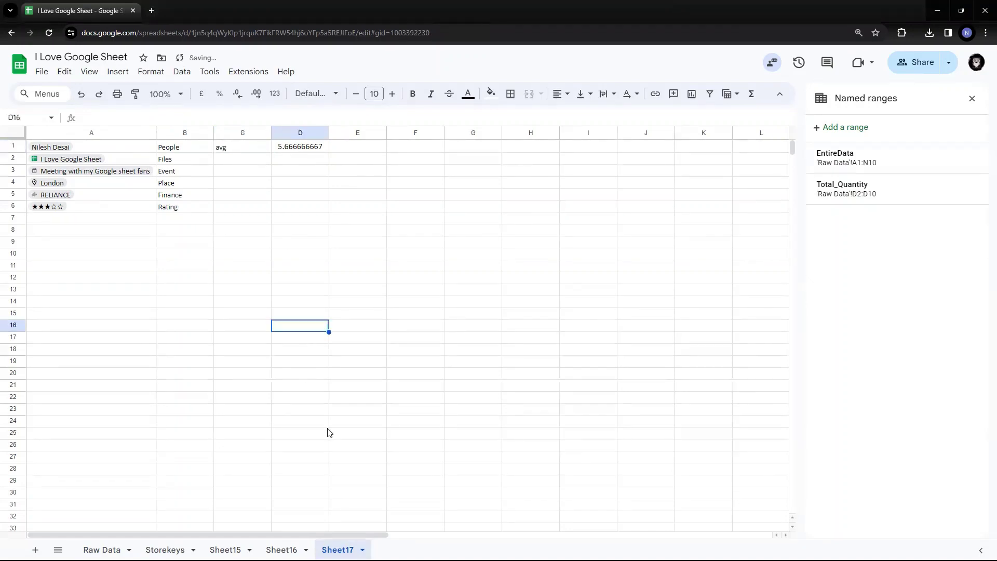
Return to the Raw Data sheet and label the named-range total in D15 as sum in cell C15.
left_click(102, 550)
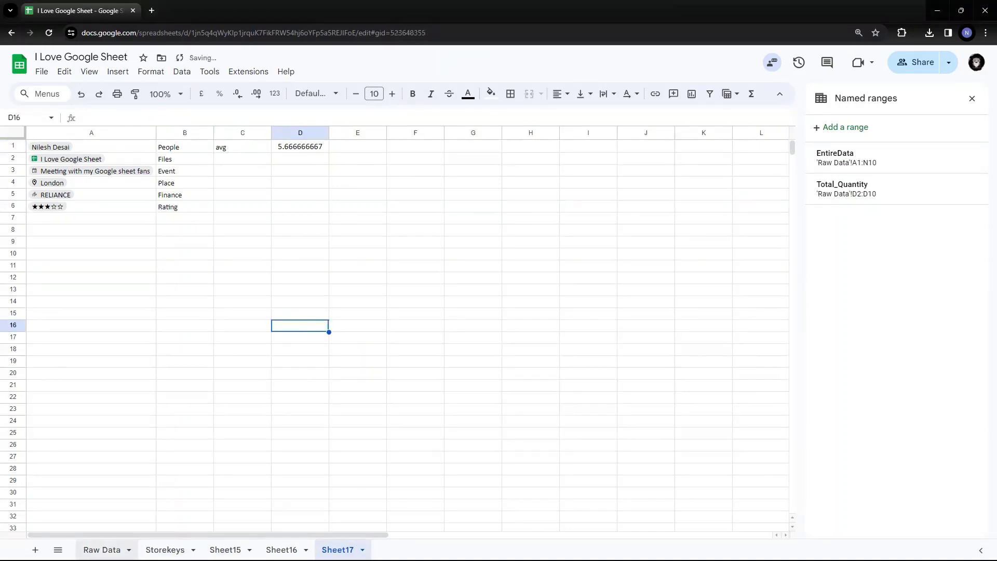
left_click(185, 325)
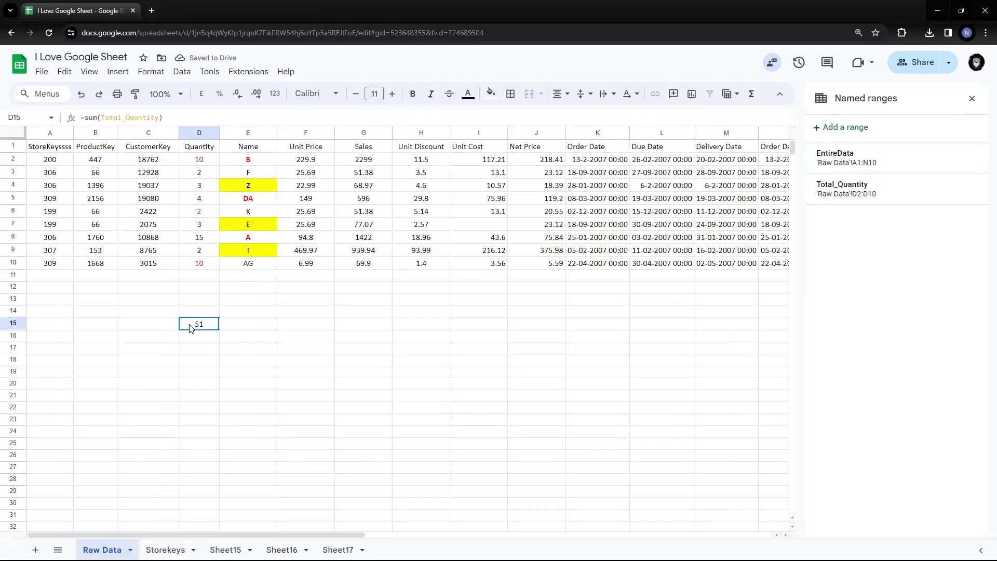
left_click(159, 327)
type("sum")
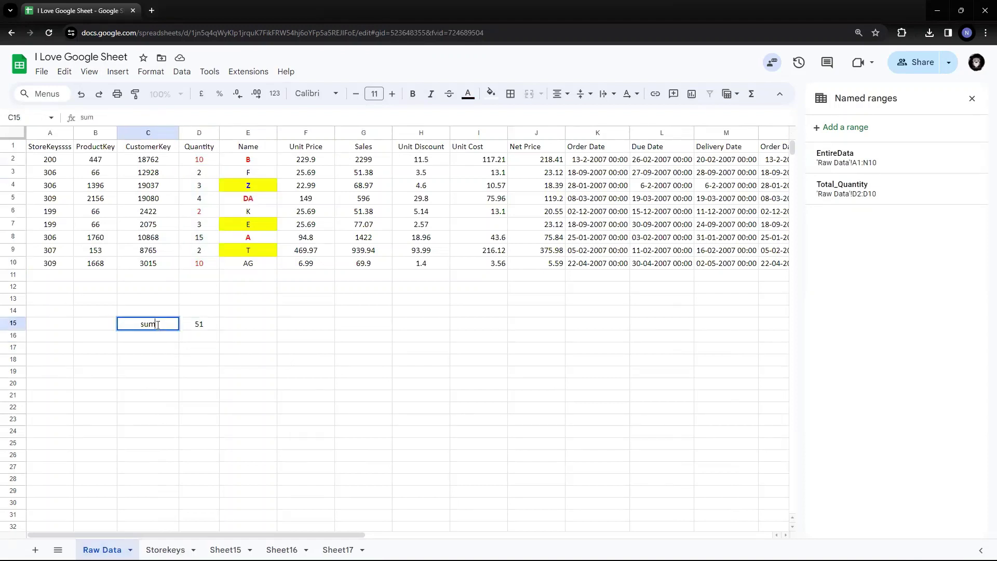
key("Return")
key("Up")
key("Right")
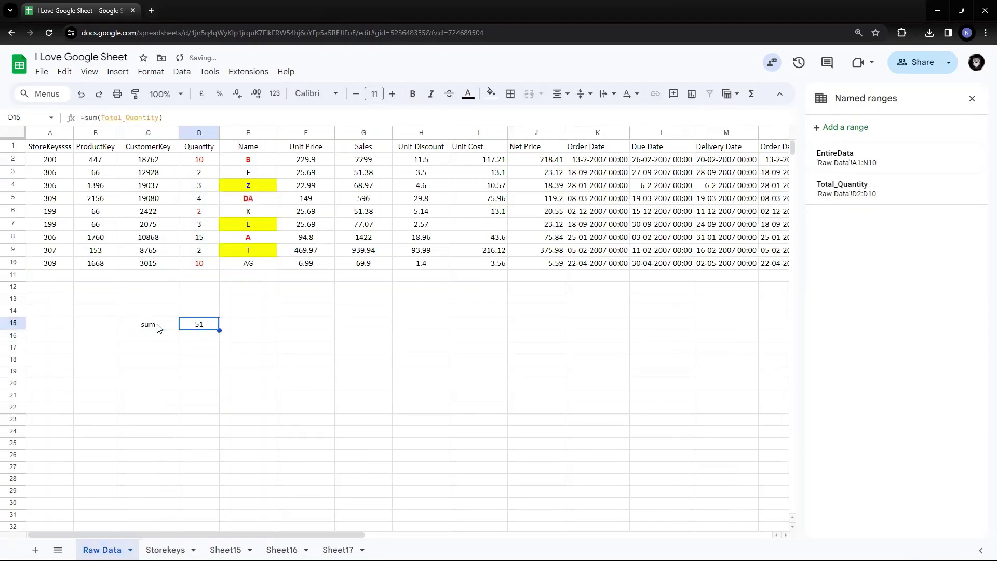
Sum the Quantity cells D2:D10 by direct cell reference with a SUM formula in cell D16.
left_click(188, 338)
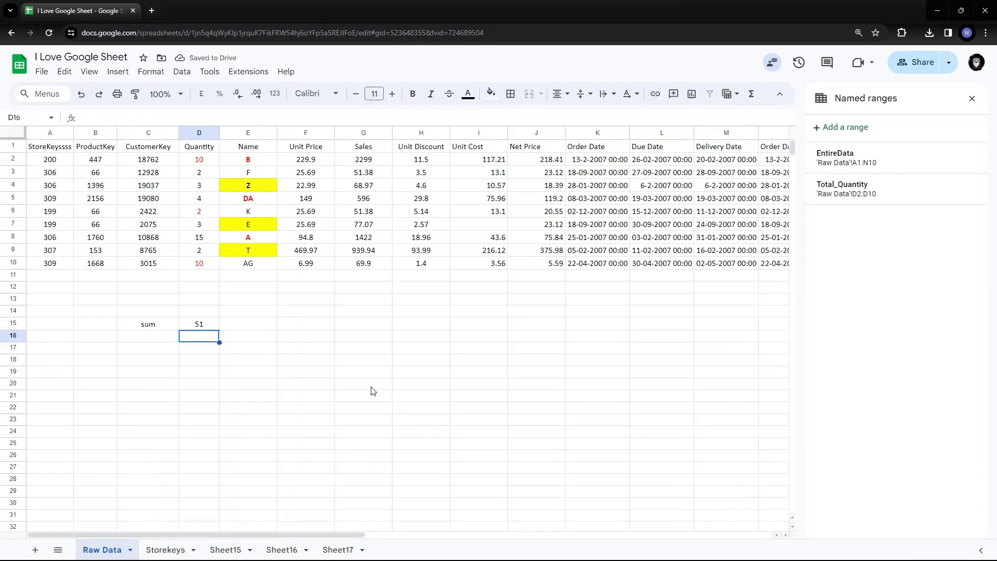
type("=sum")
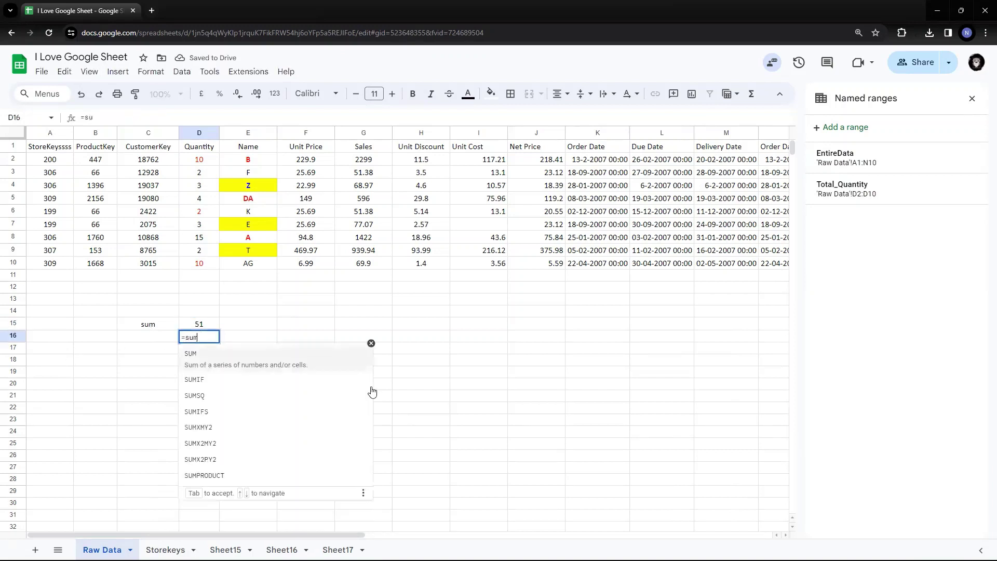
type("(")
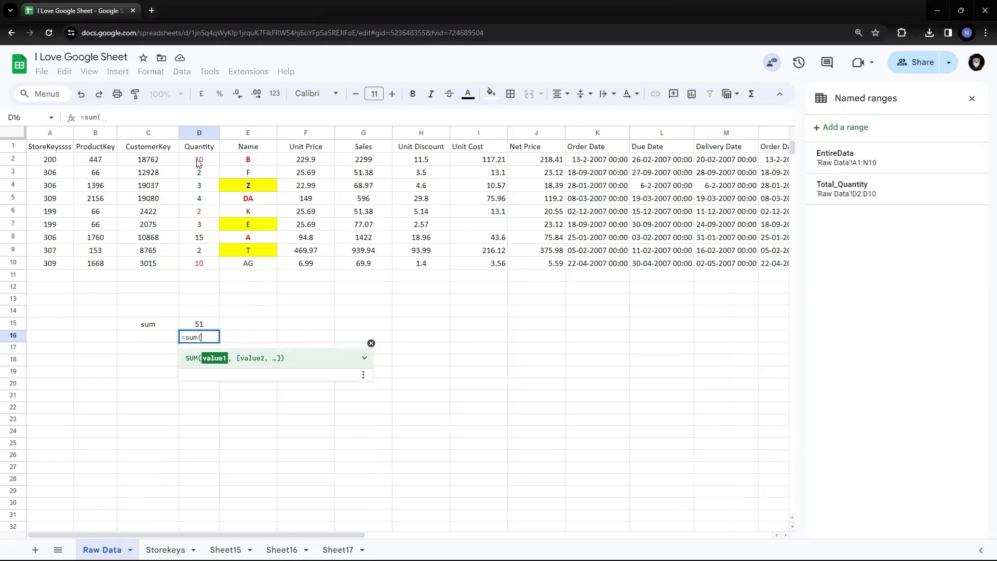
left_click_drag(197, 163, 200, 262)
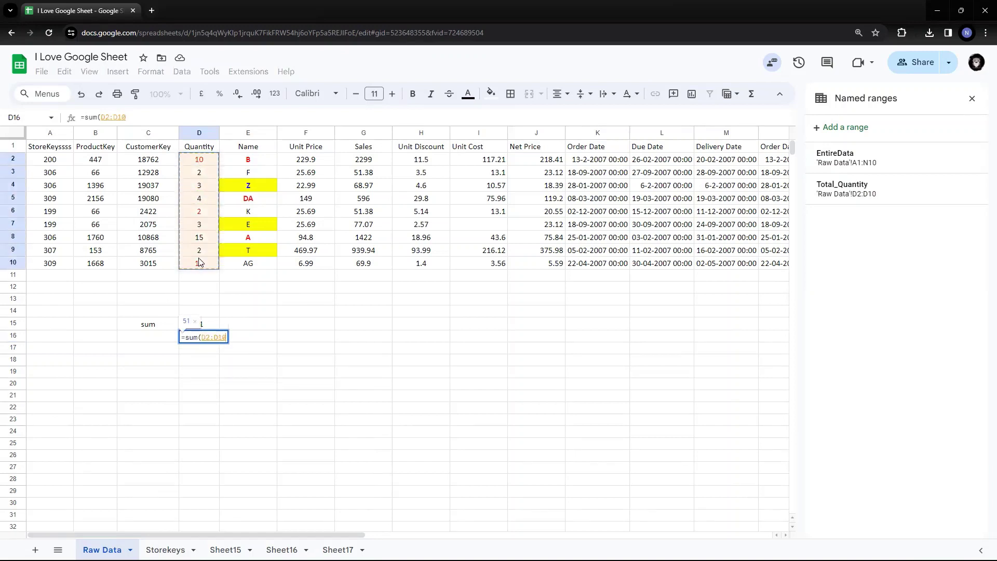
key("Return")
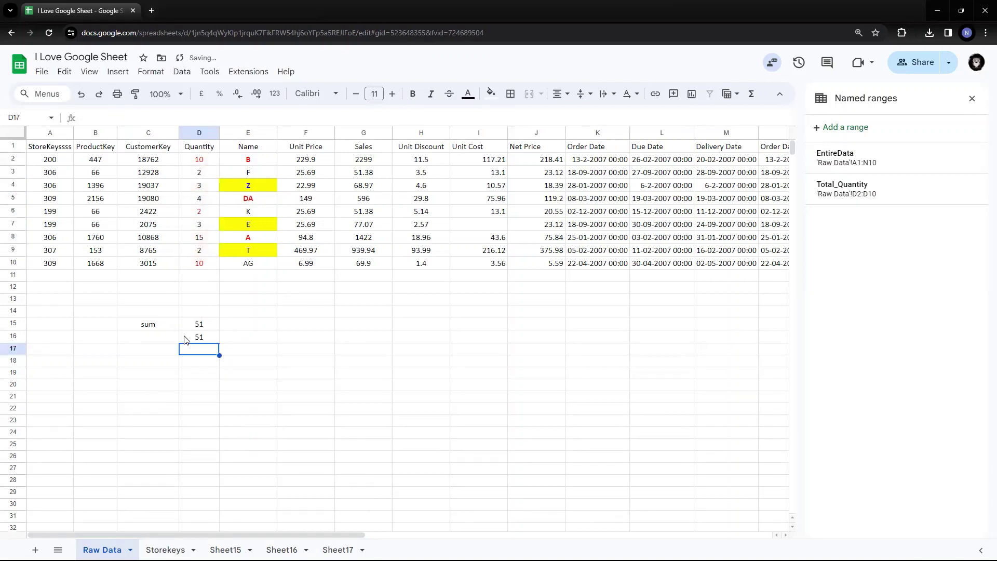
Label the cell-reference total in D16 as sum in cell C16.
left_click(165, 342)
type("sum")
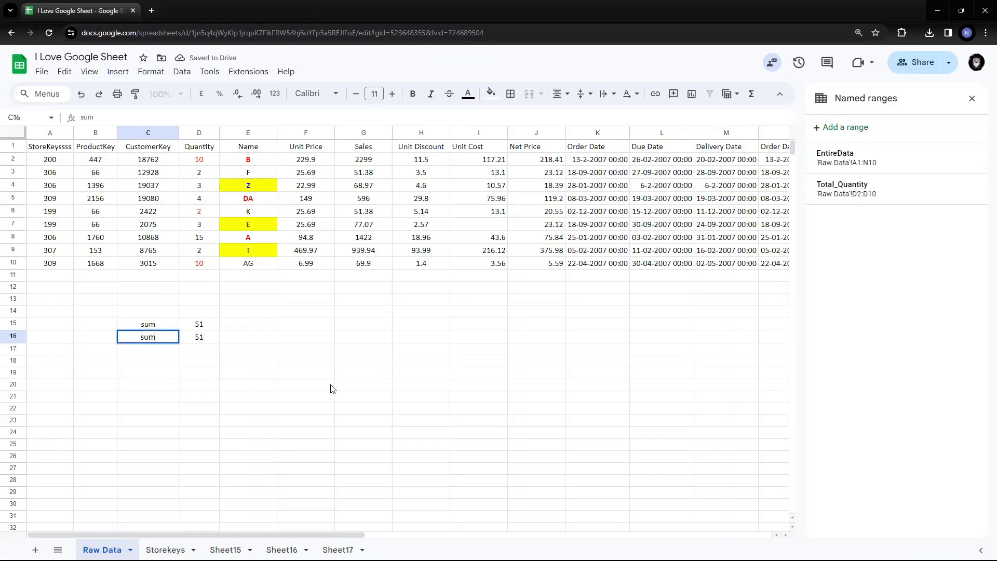
key("ctrl+Return")
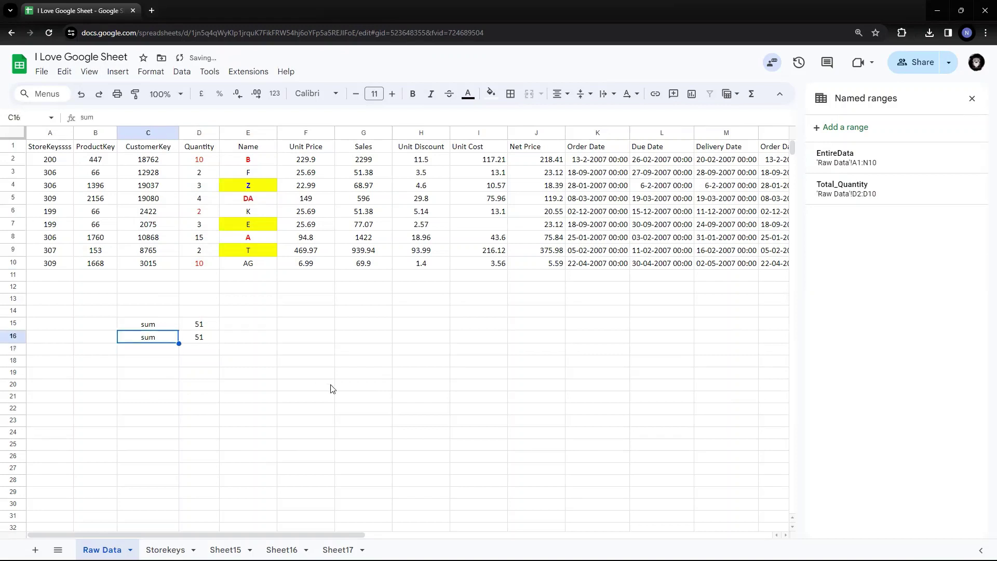
Switch to Sheet17 and select cell D2 beneath the named-range average.
left_click(338, 550)
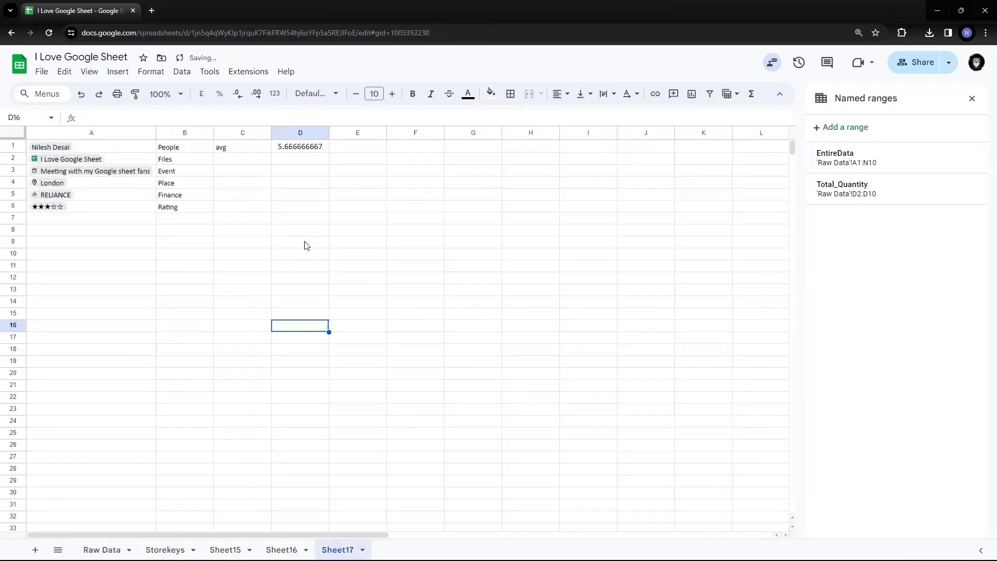
left_click(251, 161)
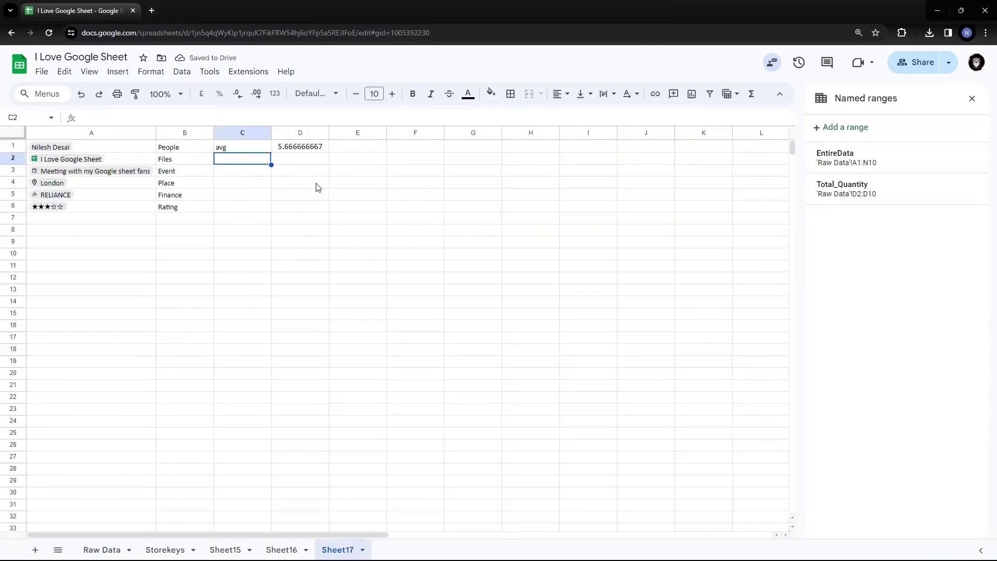
key("Right")
type("average")
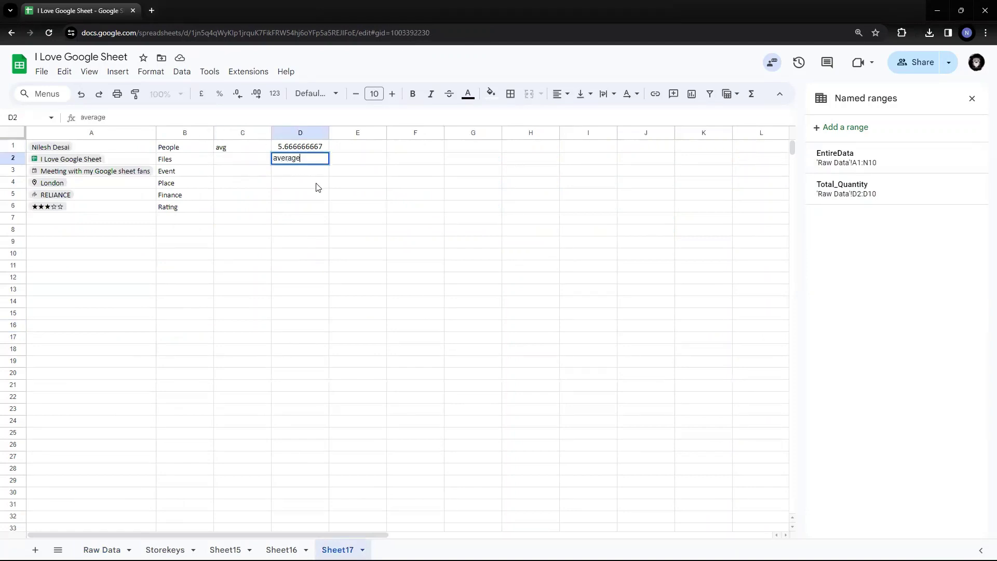
key("BackSpace")
key("BackSpace")
key("BackSpace")
key("BackSpace")
key("BackSpace")
key("BackSpace")
key("BackSpace")
Average the Quantity cells D2:D10 of the Raw Data sheet by direct reference with an AVERAGE formula in D2.
type("=ave")
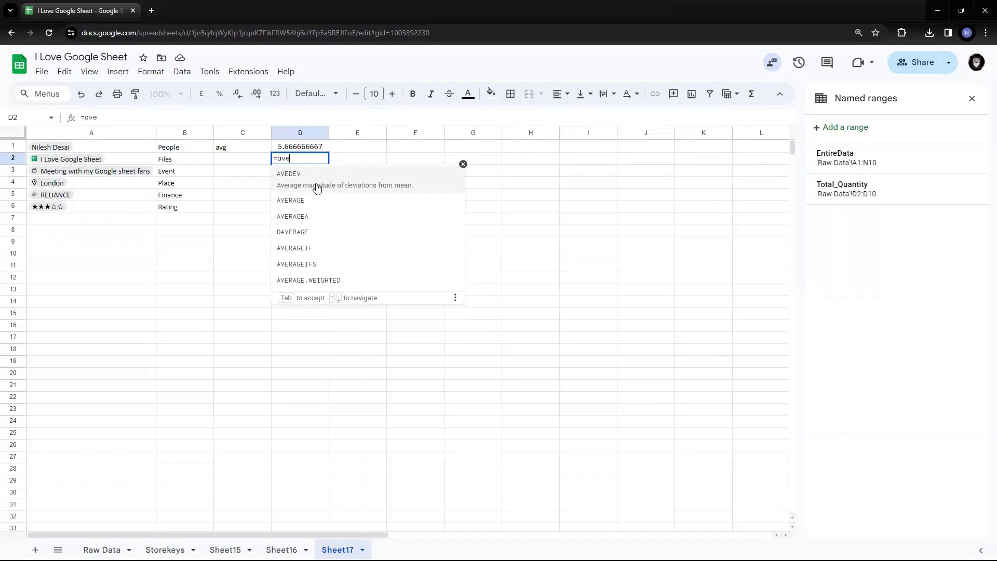
key("Down")
key("Tab")
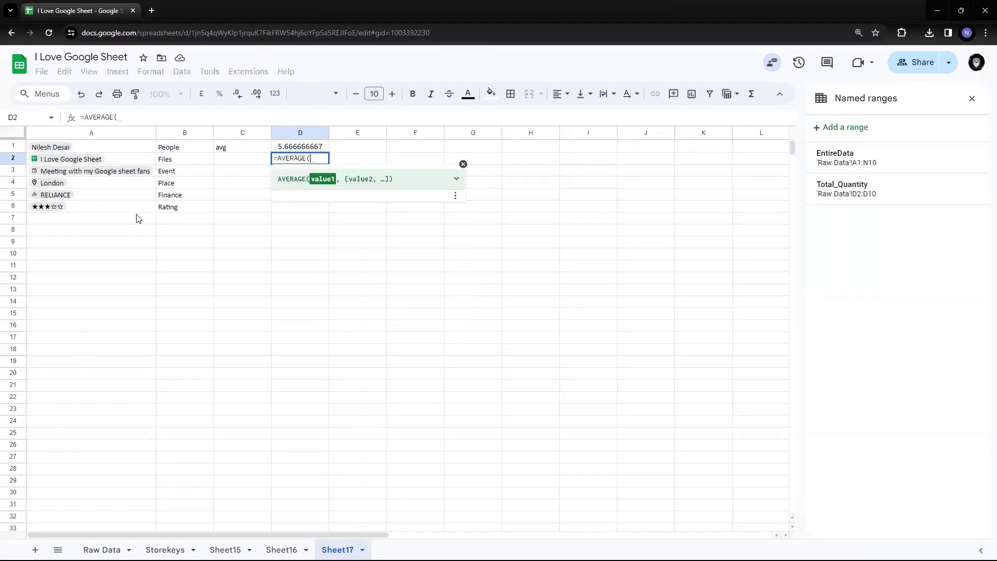
left_click(107, 547)
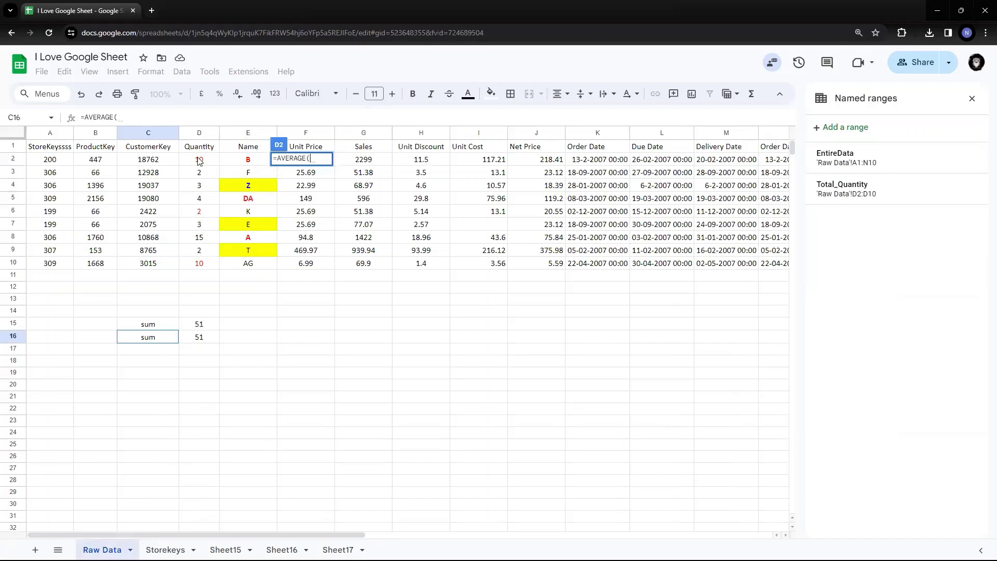
left_click_drag(199, 159, 200, 269)
key("Return")
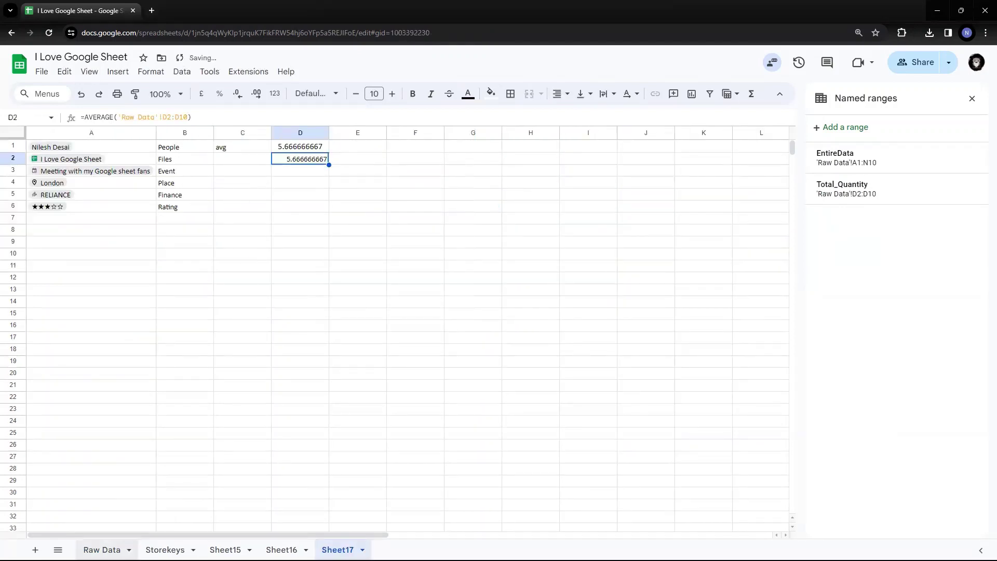
Compare the named-range SUM formula in D15 with the cell-reference SUM formula in D16 on the Raw Data sheet.
left_click(102, 550)
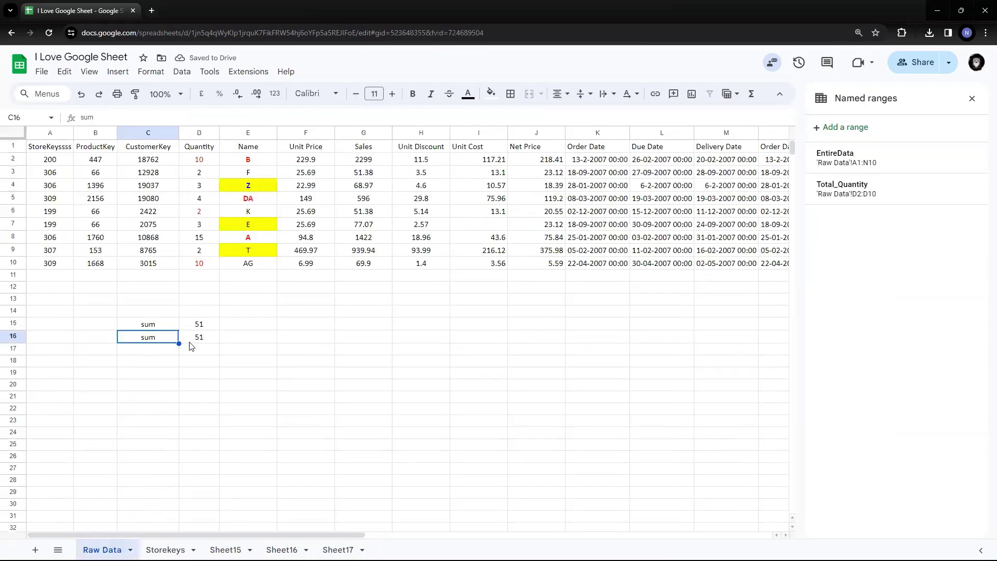
left_click(197, 327)
left_click(165, 326)
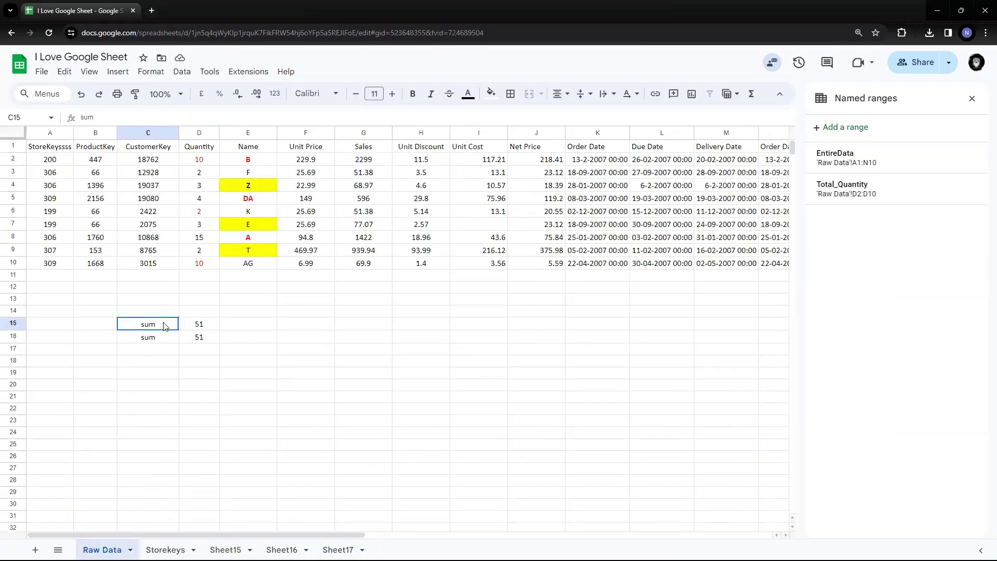
left_click(207, 325)
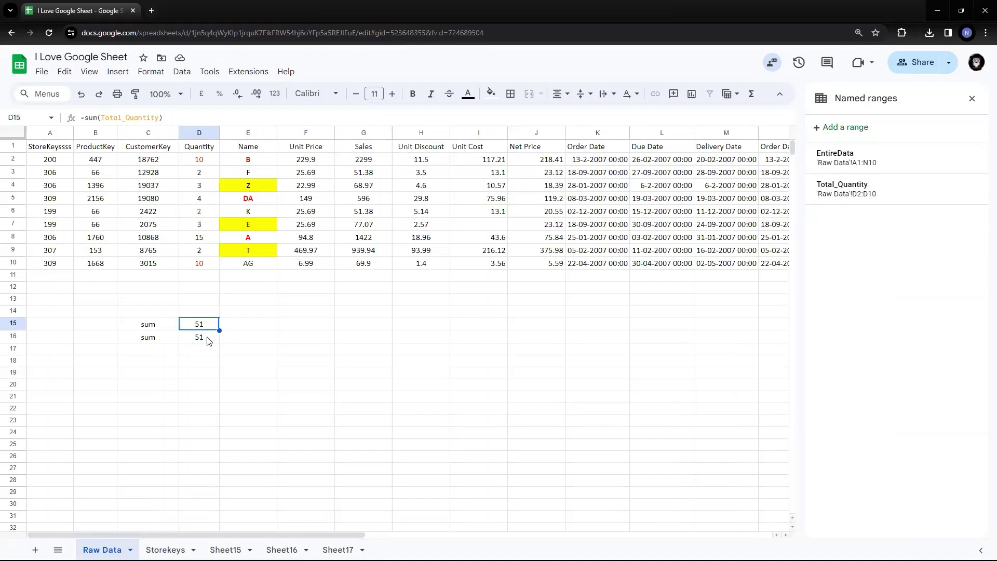
left_click(207, 339)
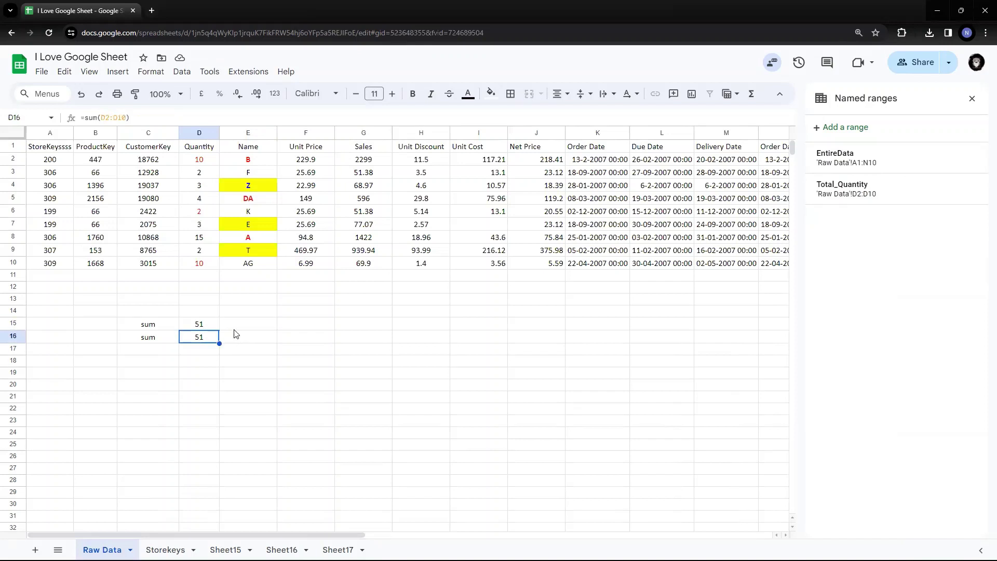
Compare the named-range AVERAGE formula in D1 with the cell-reference AVERAGE formula in D2 on Sheet17.
left_click(336, 549)
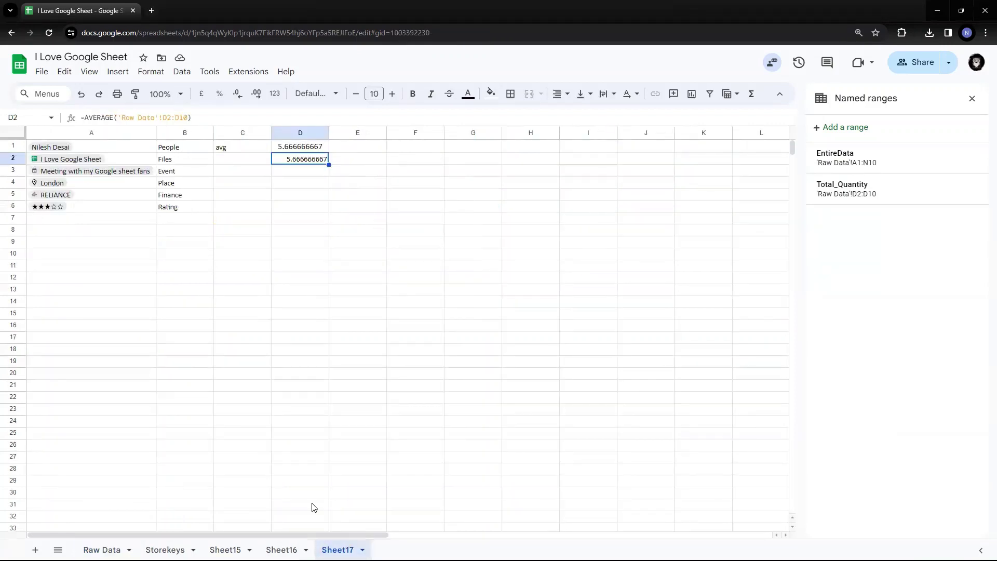
left_click(308, 148)
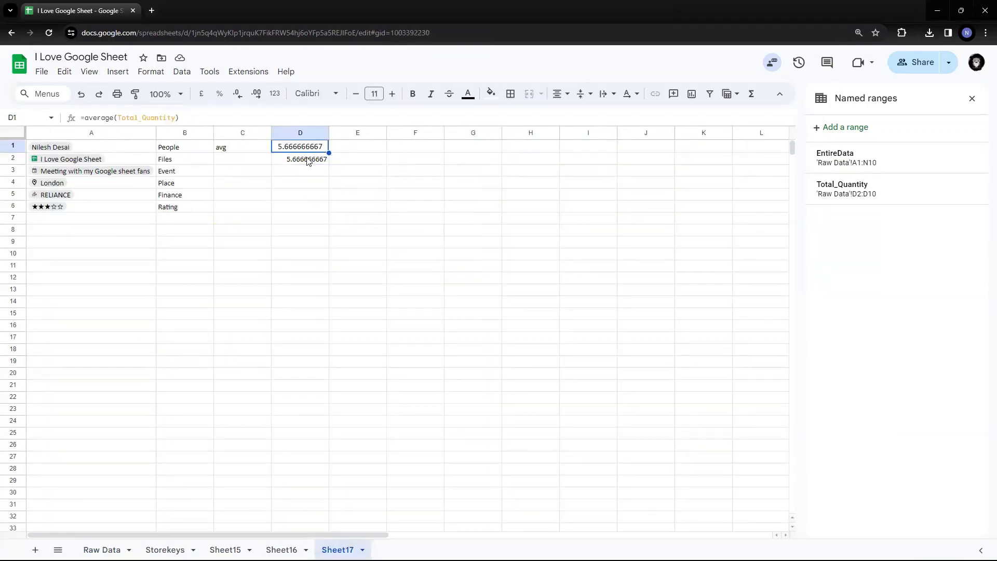
left_click(308, 159)
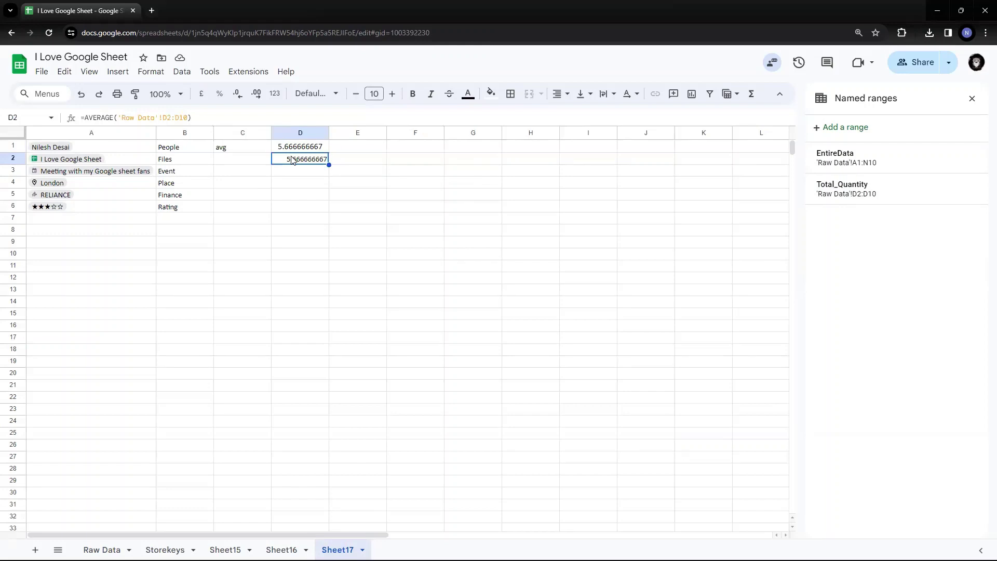
On the Raw Data sheet, copy the whole of row 10 and paste it into row 11.
left_click(101, 549)
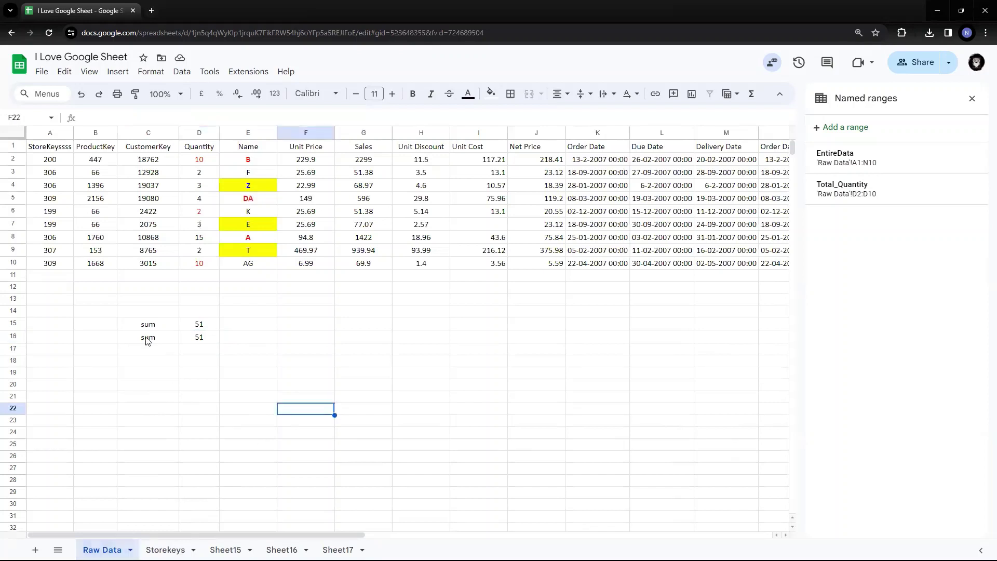
left_click(13, 263)
key("ctrl+f")
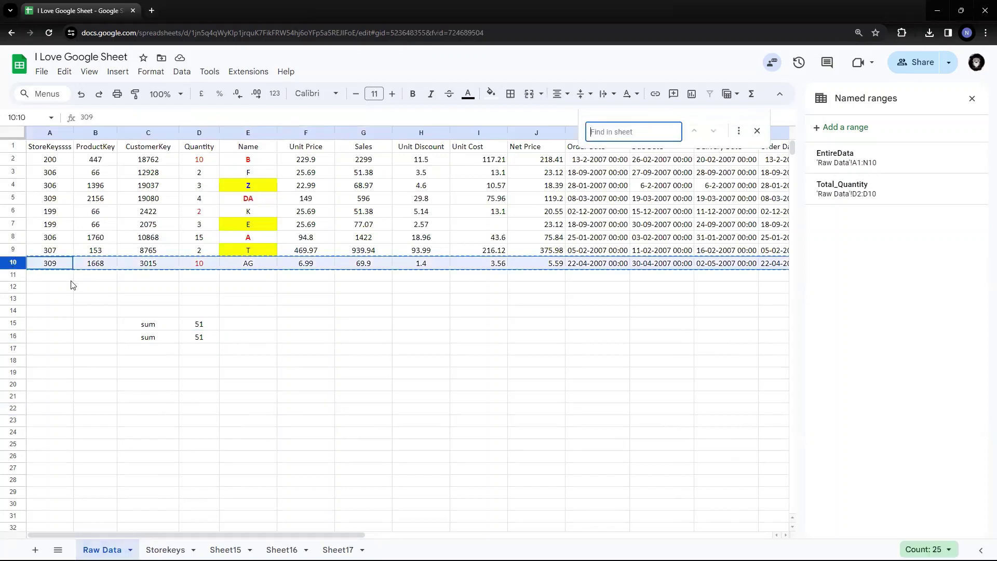
key("ctrl+c")
left_click(57, 280)
key("ctrl+v")
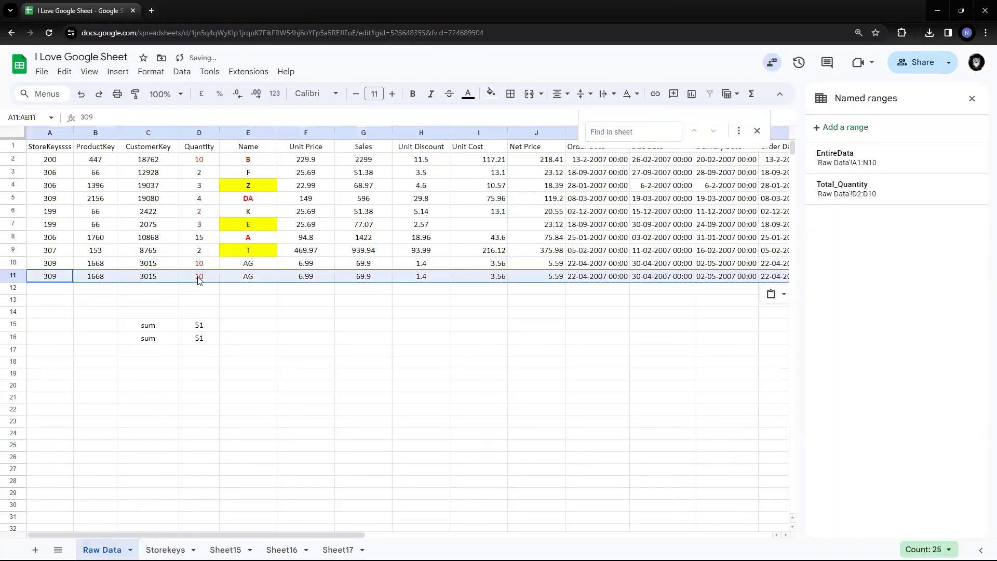
Set the Quantity of the pasted row, cell D11, to 20.
left_click(199, 277)
type("20")
key("Return")
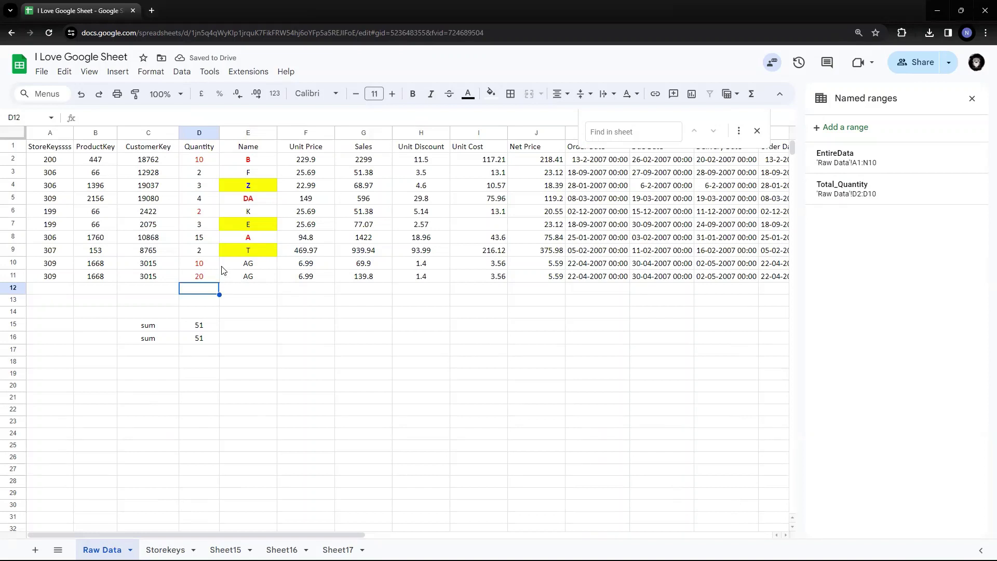
Examine the new quantity in D11 and the range covered by the SUM formula in D16.
left_click(197, 280)
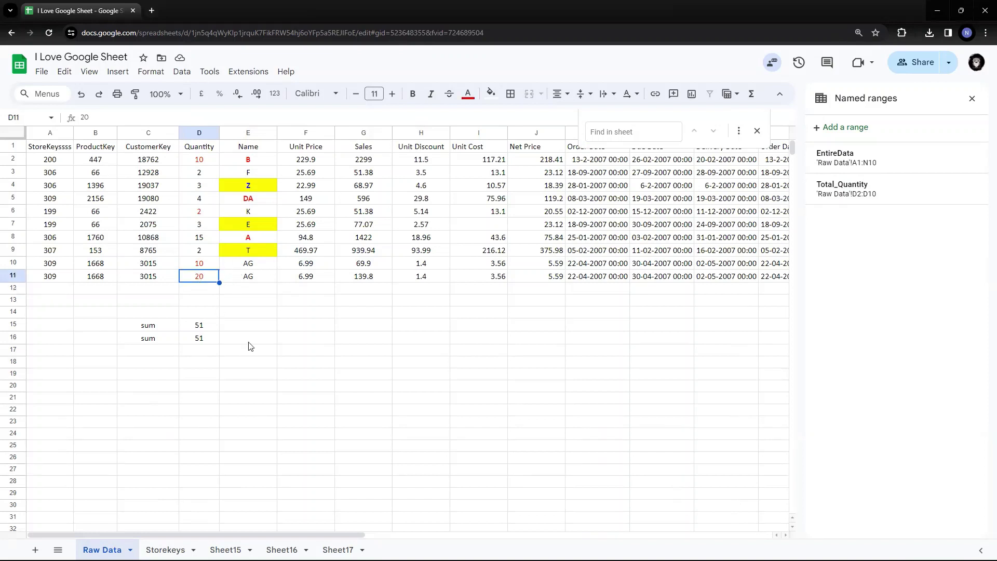
left_click(199, 339)
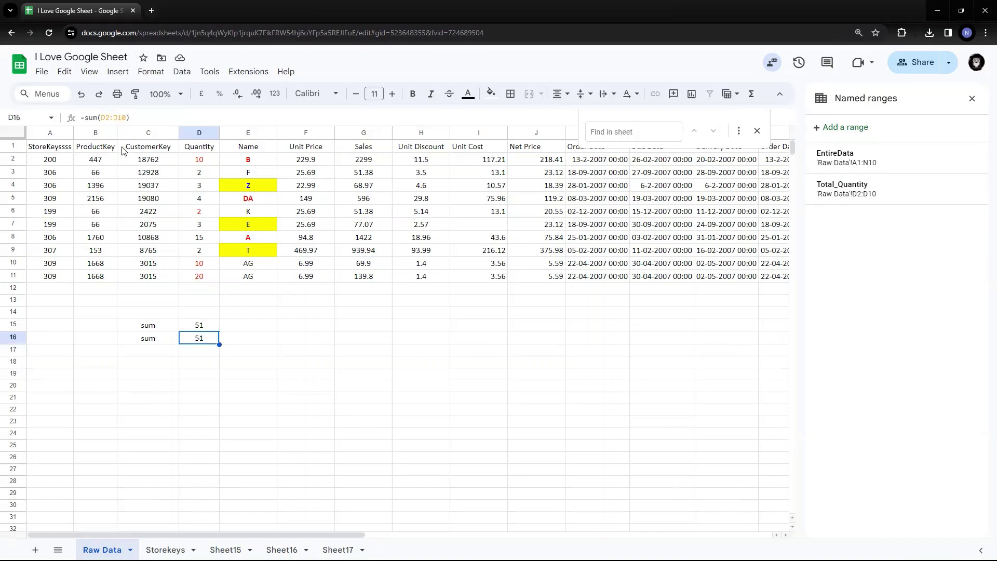
left_click(133, 119)
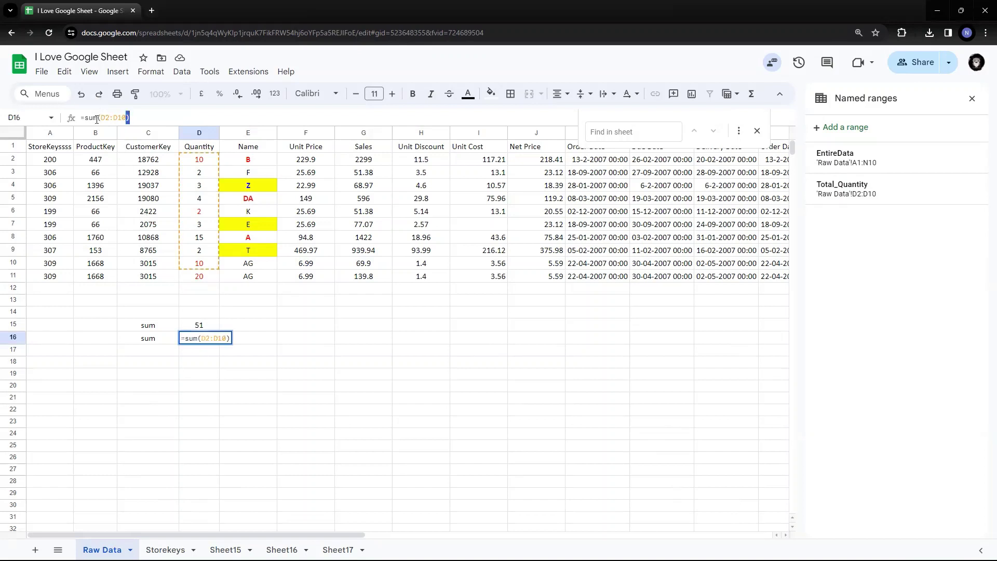
left_click(274, 378)
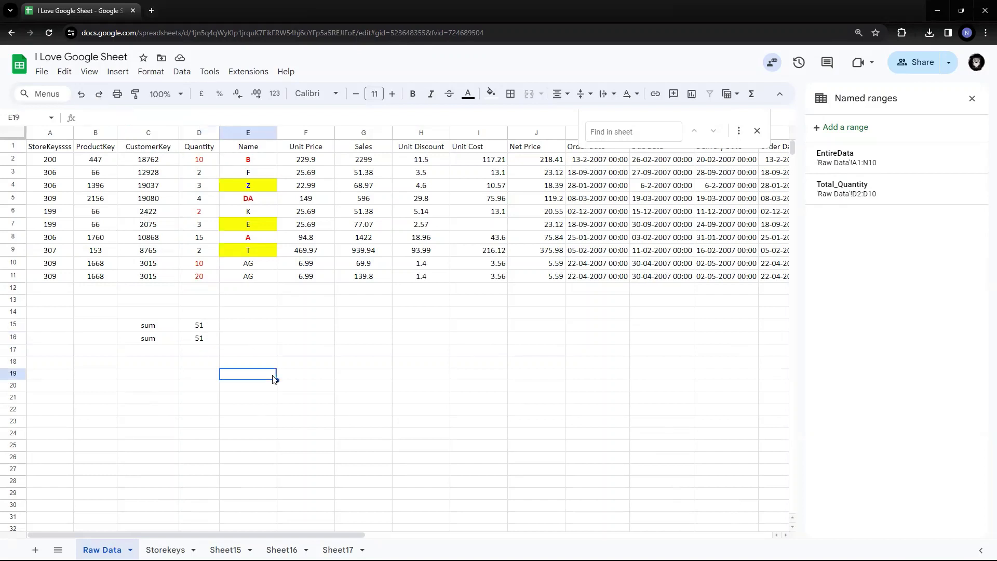
Extend the range in the D16 SUM formula to D2:D11.
left_click(207, 338)
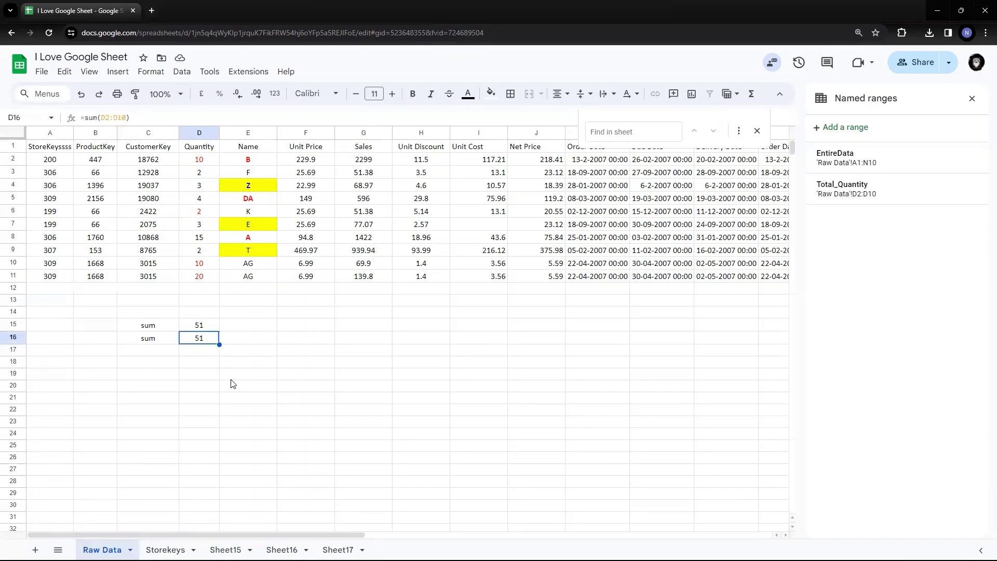
key("Return")
key("Left")
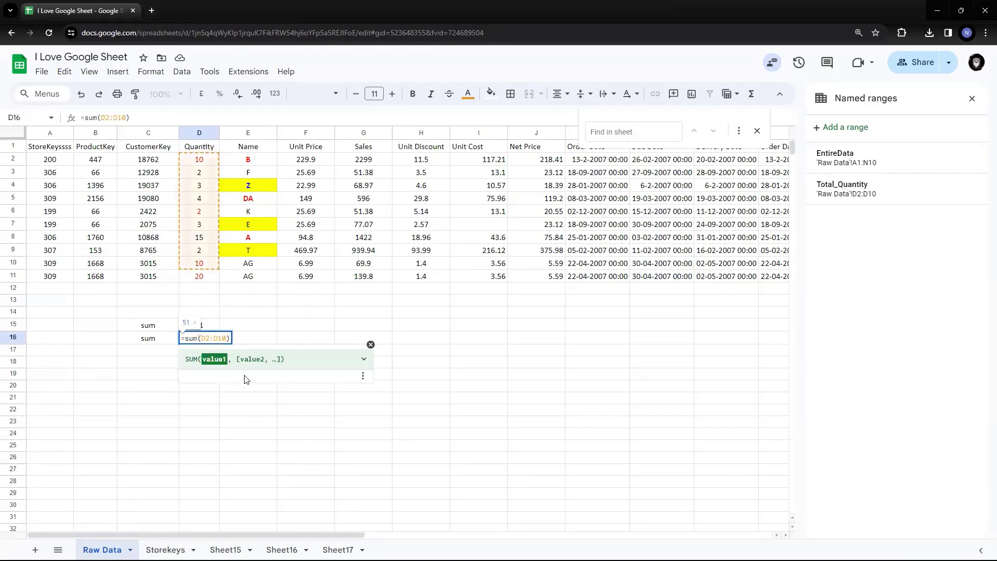
key("BackSpace")
type("1")
key("Return")
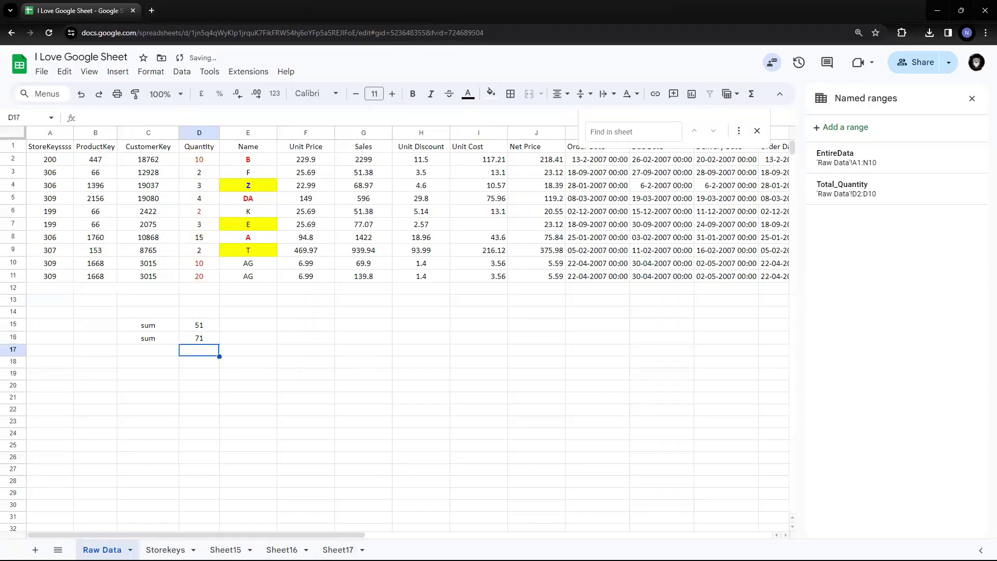
Extend the direct reference in the AVERAGE formula in Sheet17 cell D2 to 'Raw Data'!D2:D11, without accepting the suggested auto-fill.
left_click(338, 550)
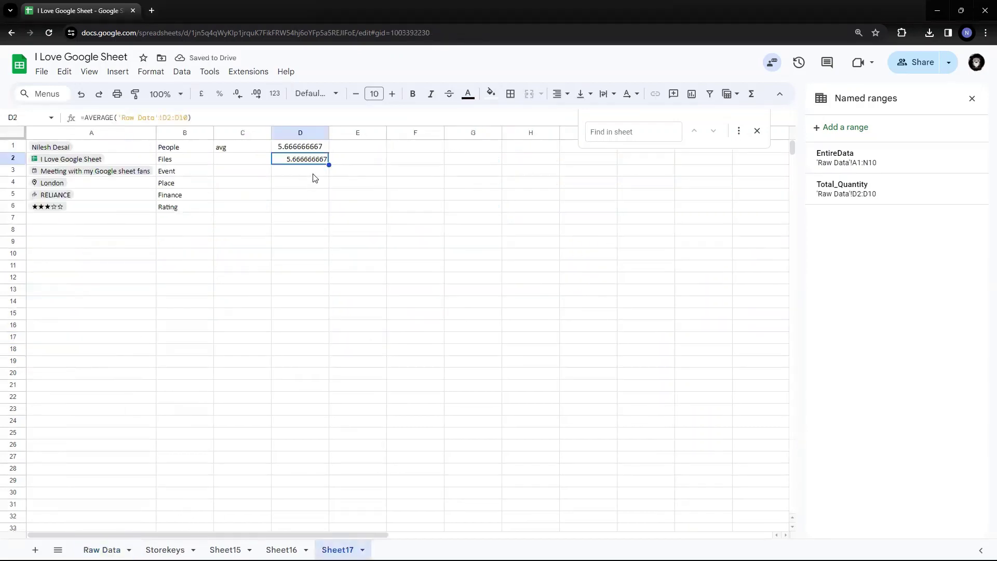
left_click(315, 148)
left_click(317, 159)
key("F2")
type("1")
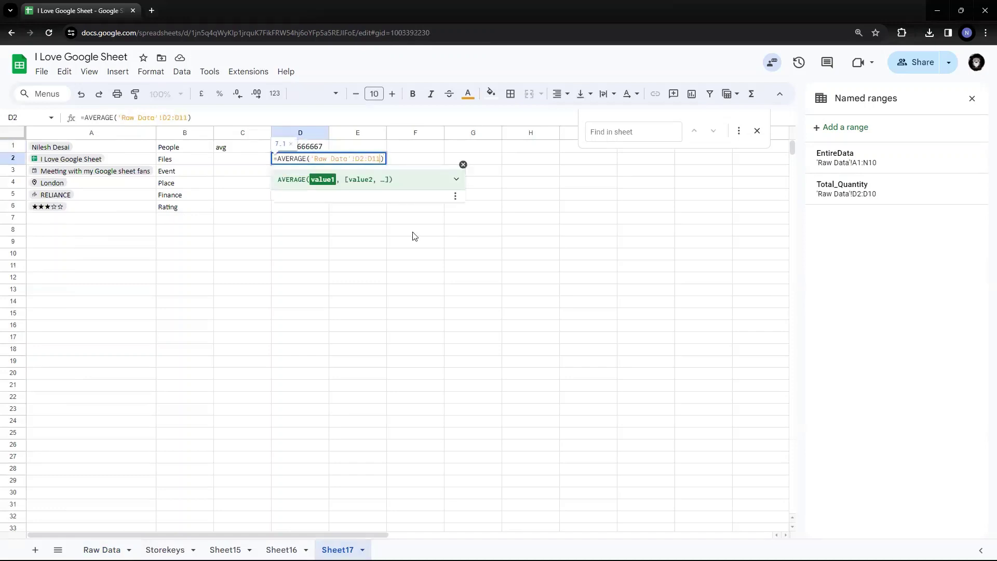
key("Return")
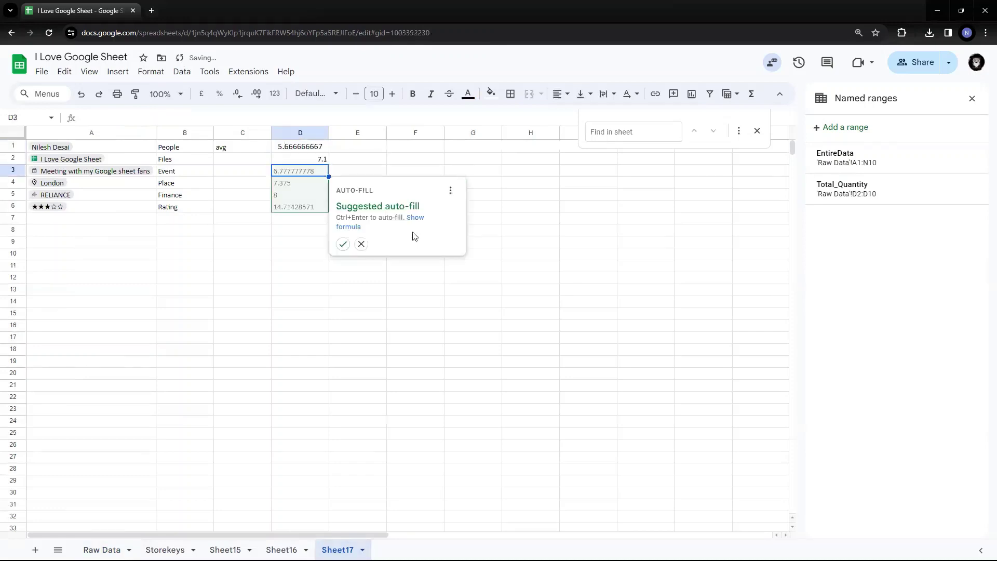
key("Up")
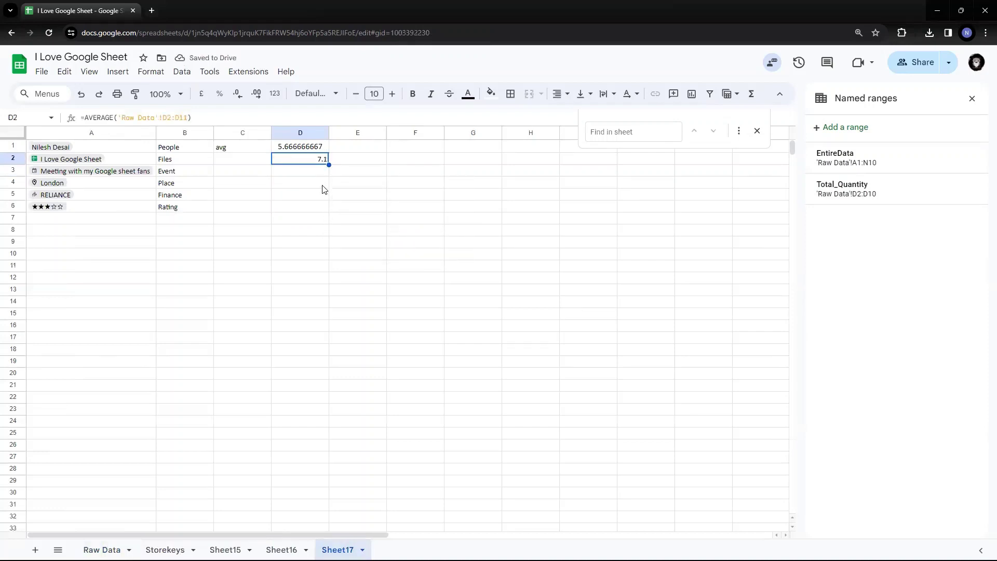
Check the named-range average in D1 and change the Total_Quantity named range to 'Raw Data'!D2:D11.
left_click(303, 148)
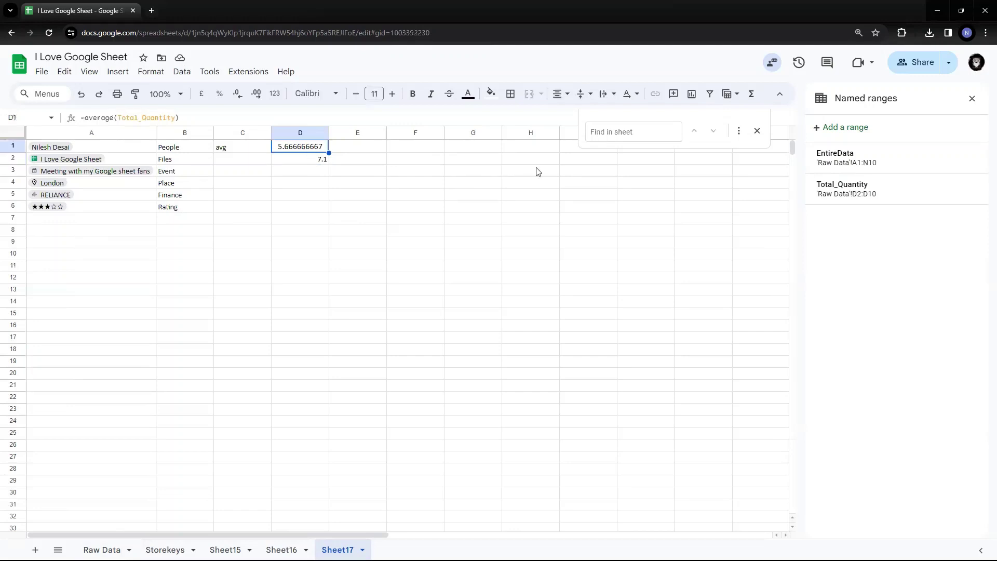
left_click(967, 190)
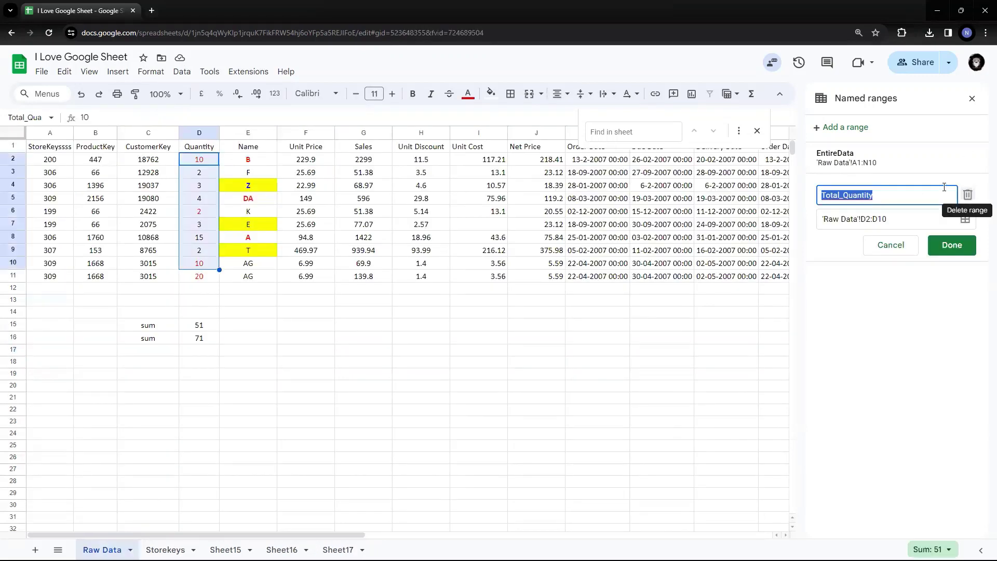
left_click(904, 220)
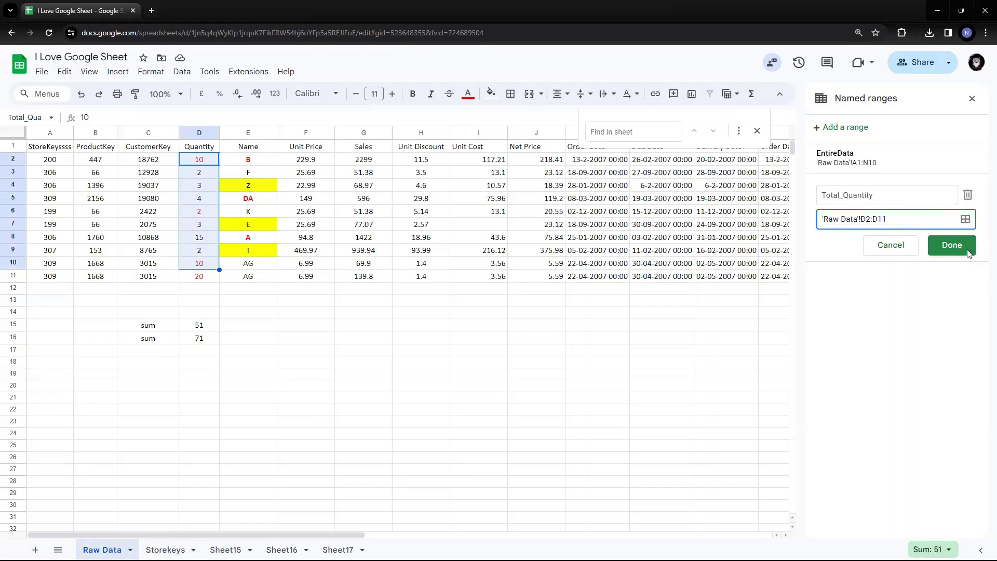
left_click(951, 245)
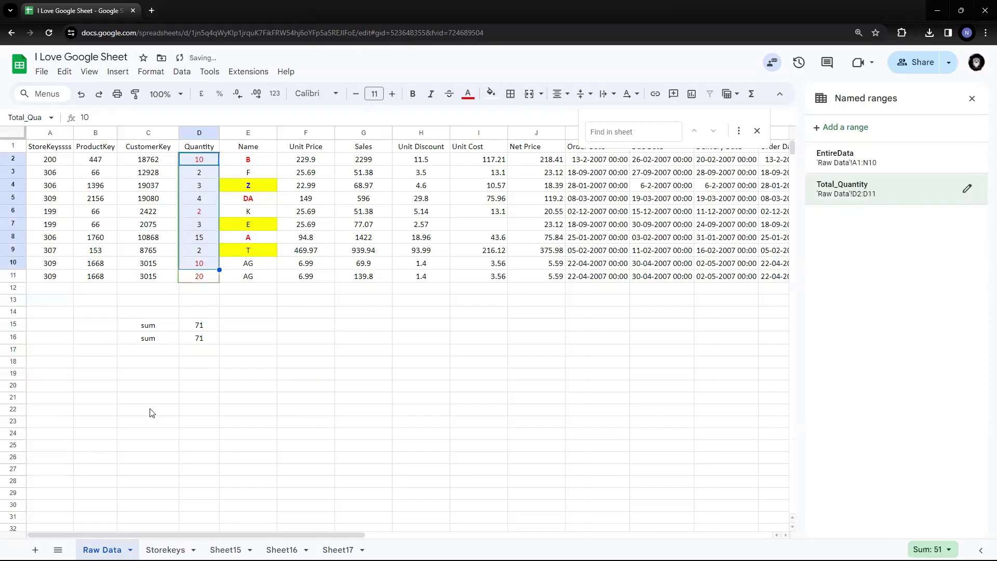
Check the Total_Quantity SUM formula in D15 and its label in C15 on the Raw Data sheet.
left_click(199, 325)
left_click(162, 327)
left_click(207, 326)
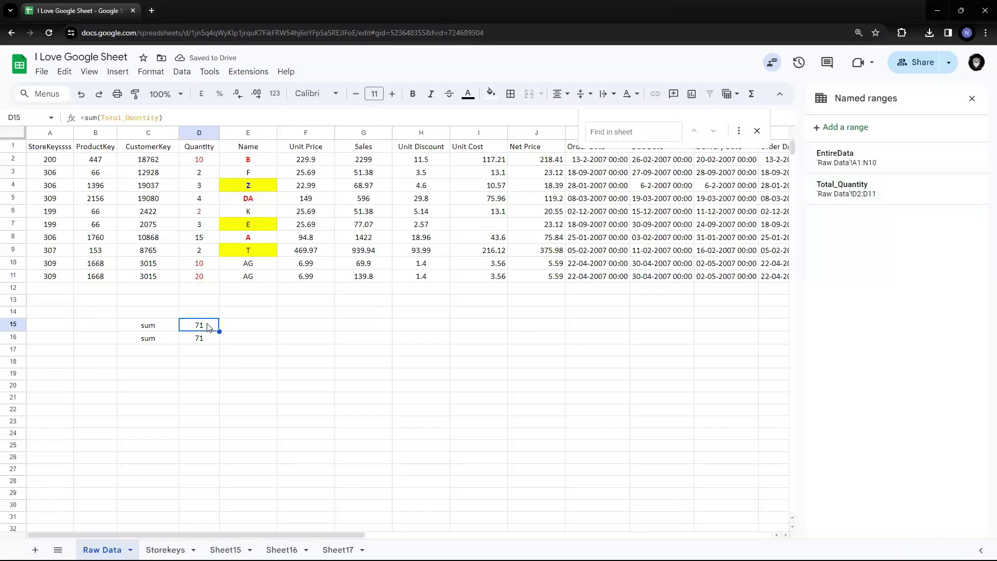
left_click(156, 328)
left_click(205, 329)
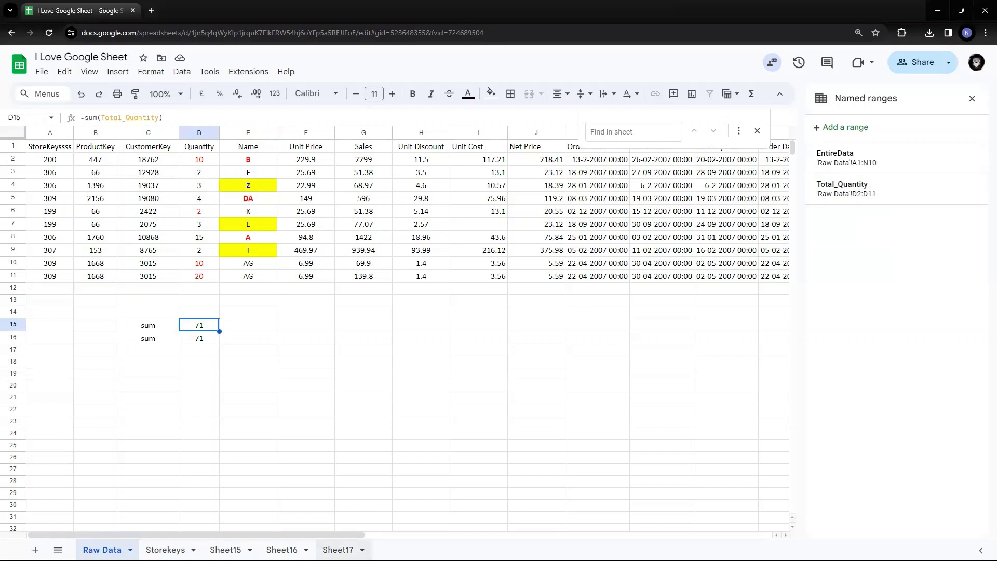
Check the Total_Quantity AVERAGE formula in D1 and its label in C1 on Sheet17, and return to the Raw Data sheet.
left_click(337, 550)
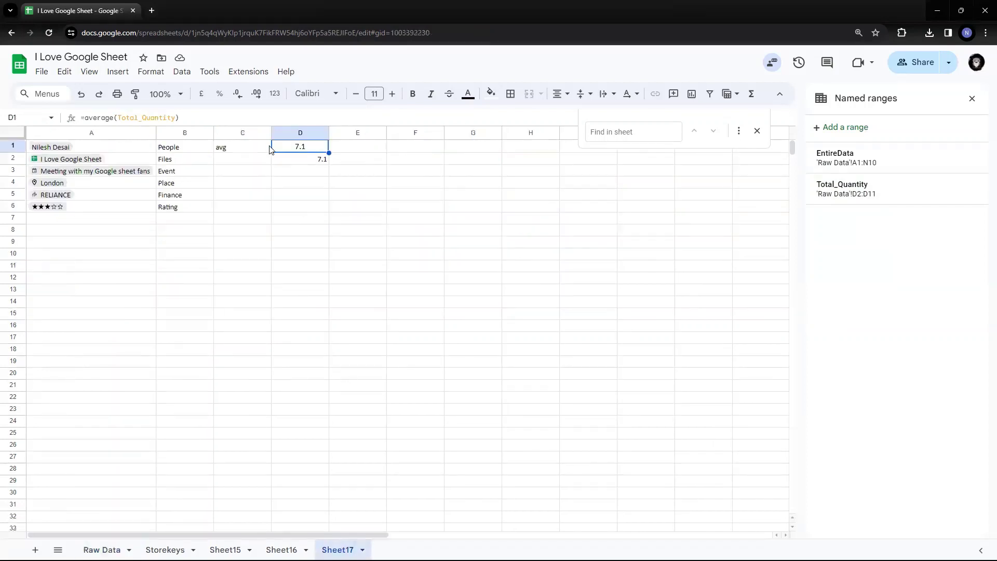
left_click(229, 149)
left_click(307, 147)
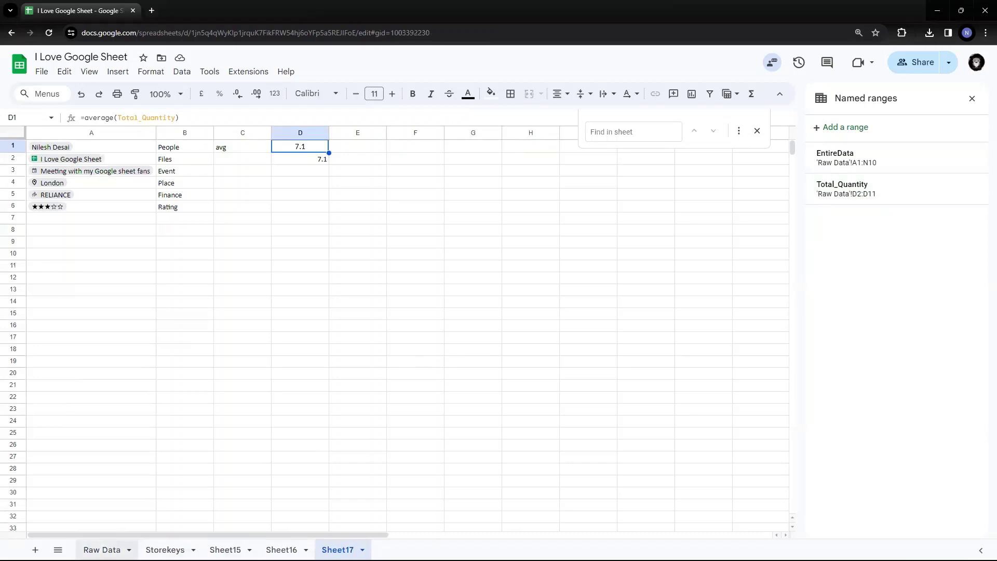
left_click(102, 550)
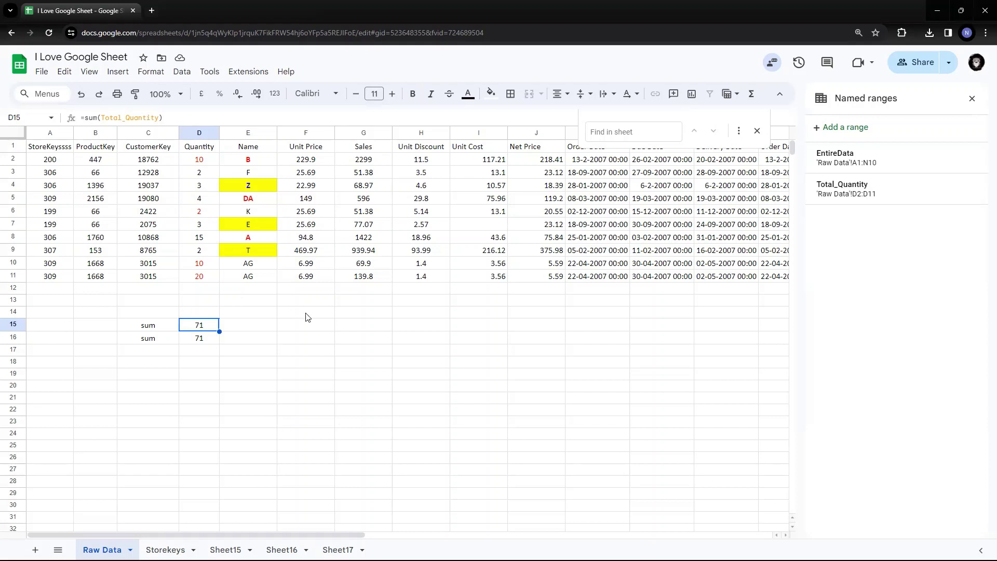
Select the Quantity values D2:D11 on the Raw Data sheet to review the cells covered by Total_Quantity.
left_click(304, 330)
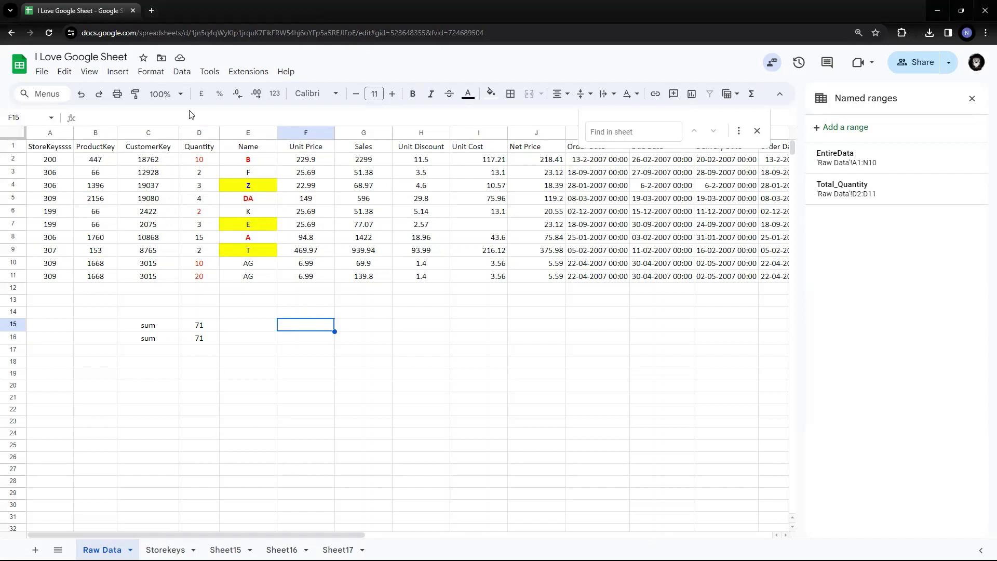
left_click(191, 160)
left_click_drag(187, 186, 197, 276)
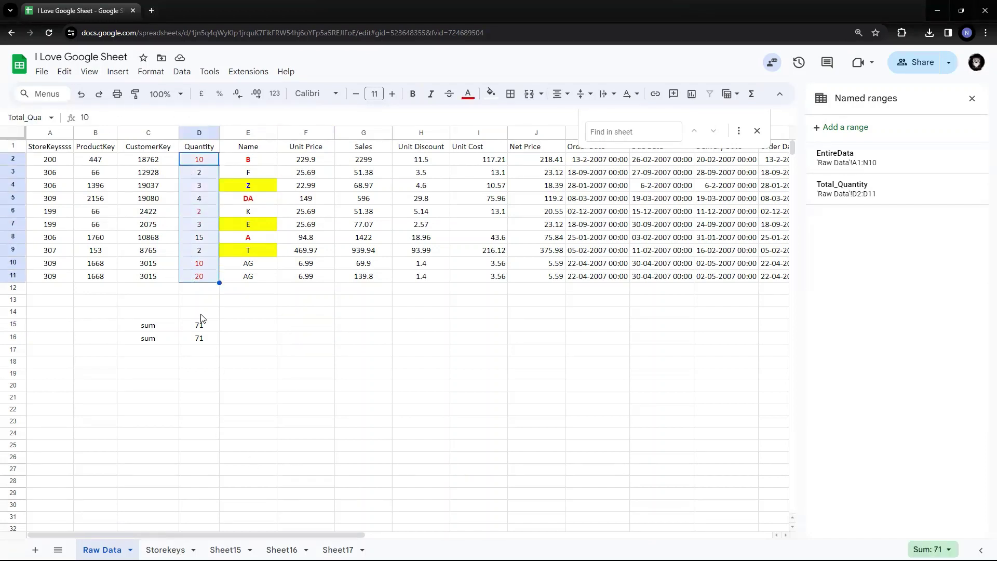
Insert a link to the Total_Quantity named range in cell F1 of Sheet17.
key("alt+Left")
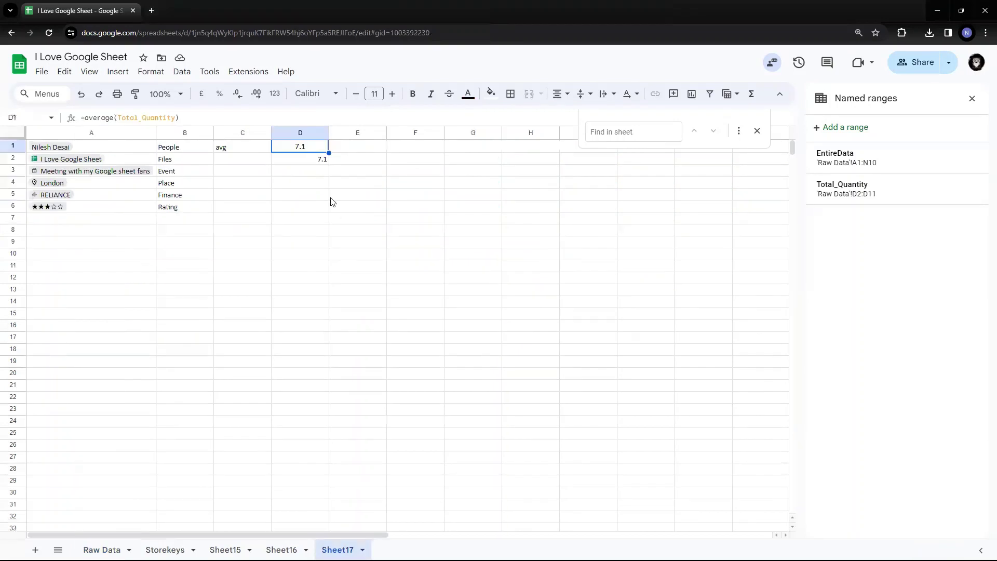
left_click(396, 148)
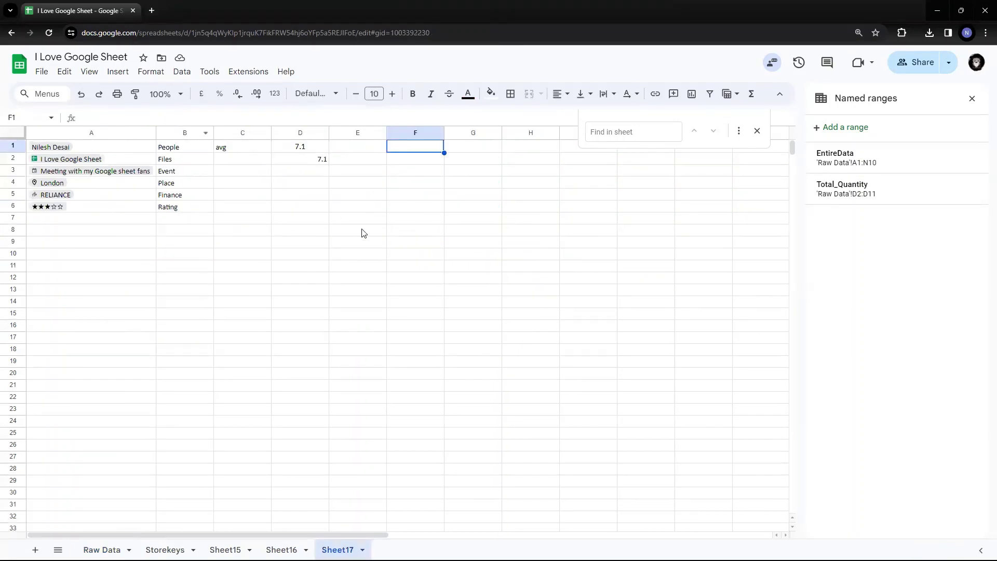
left_click(111, 76)
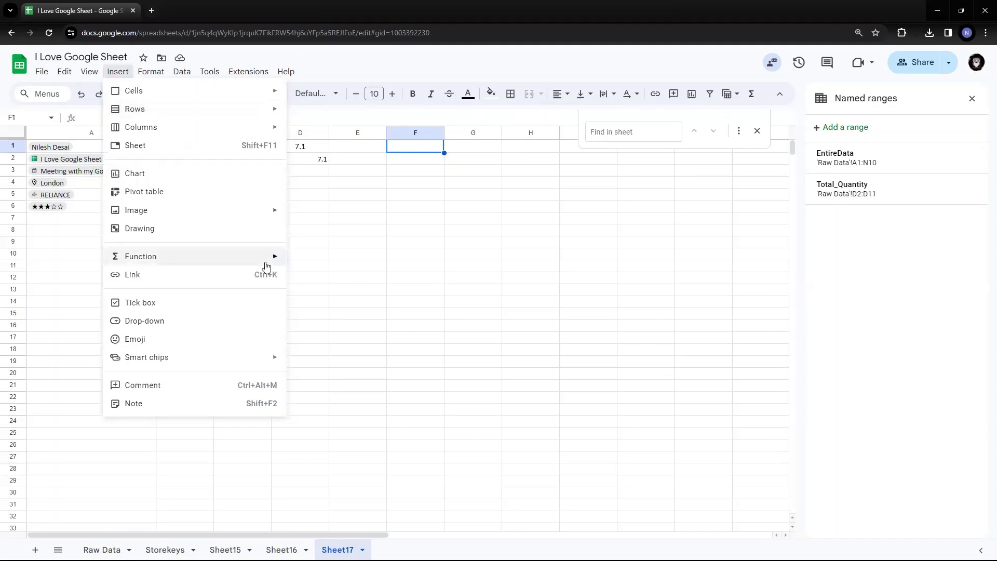
left_click(246, 278)
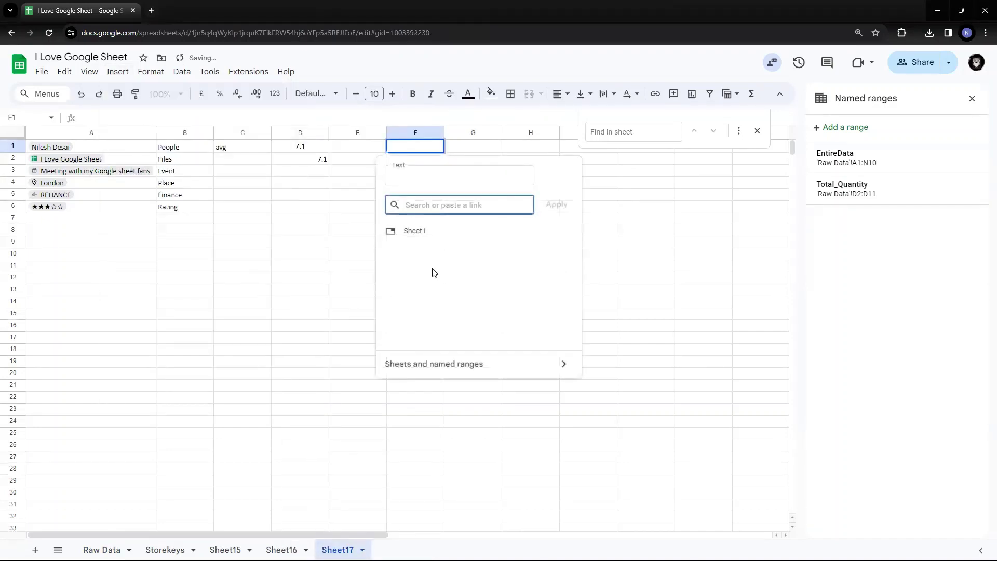
left_click(421, 370)
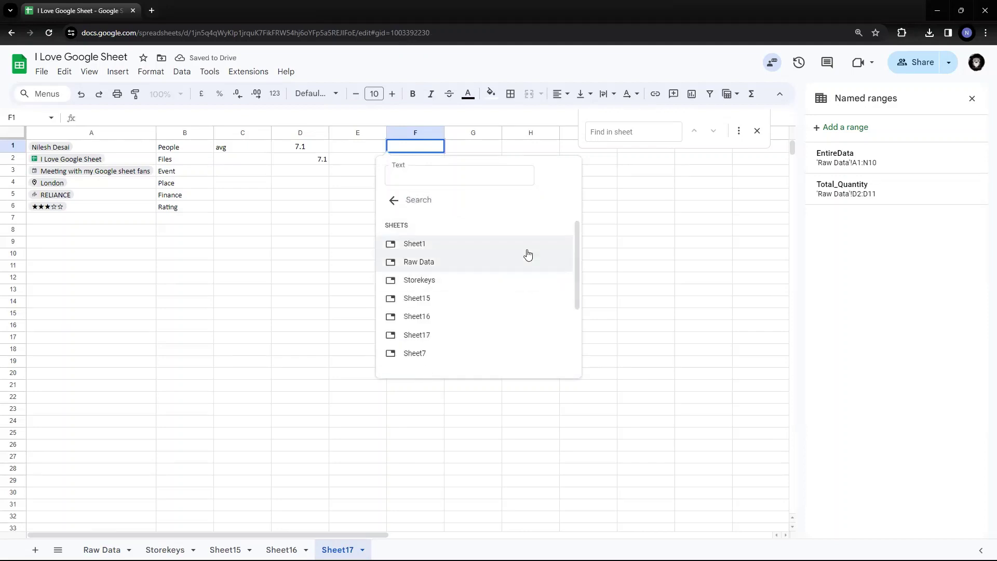
scroll(531, 237, "down", 2)
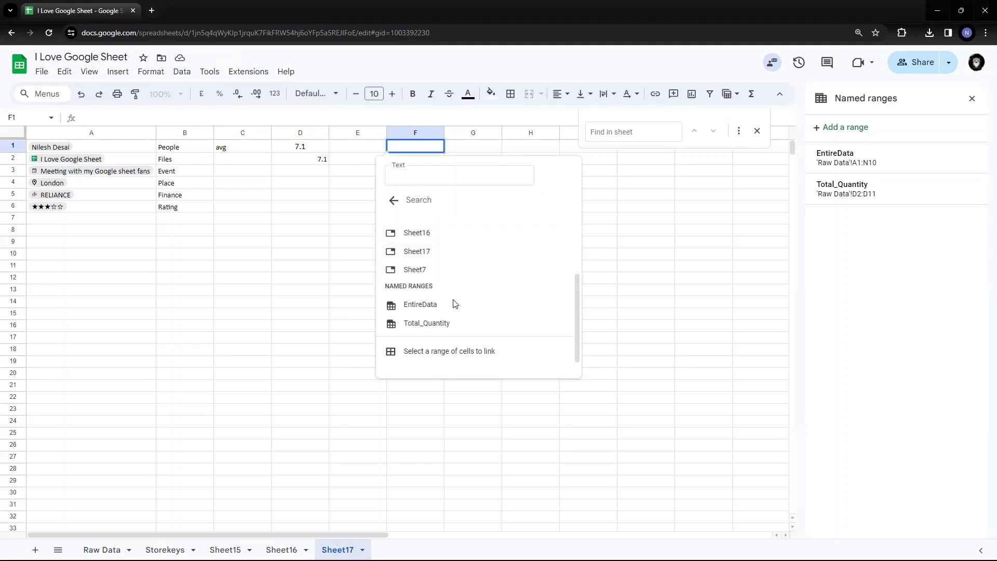
left_click(428, 327)
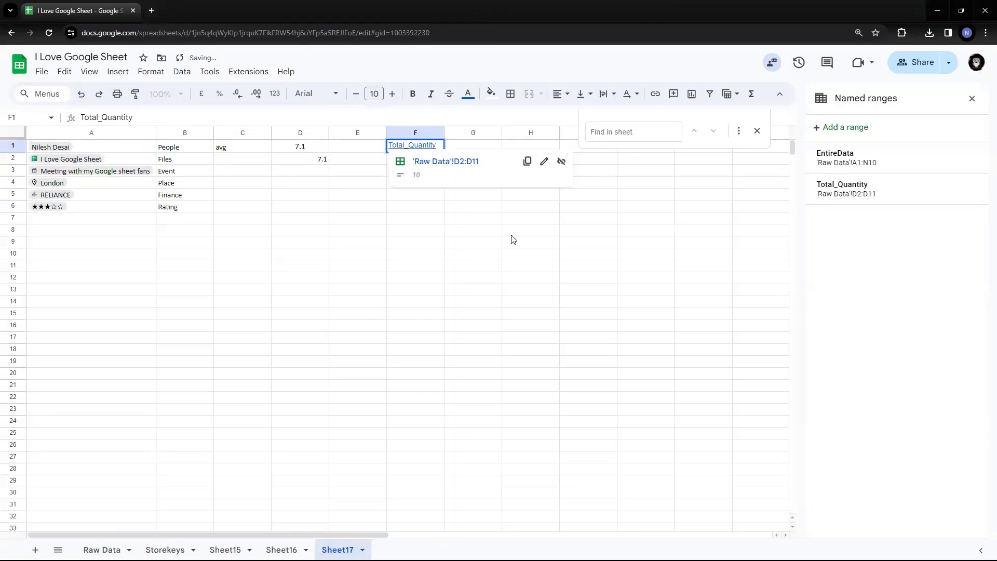
left_click(497, 233)
Follow the Total_Quantity link in F1 to the Raw Data sheet and review the linked cells D2:D11.
mouse_move(430, 156)
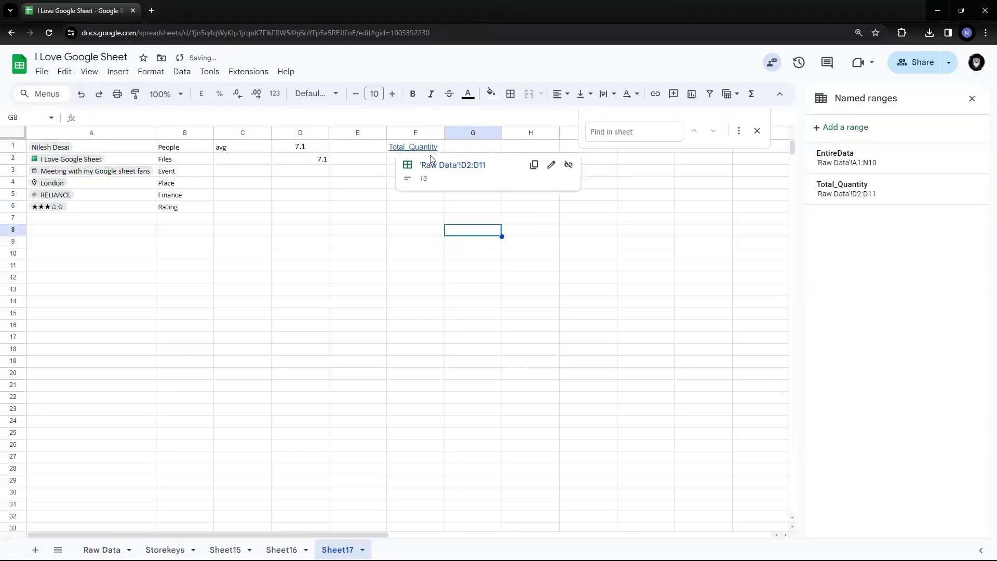
left_click(362, 244)
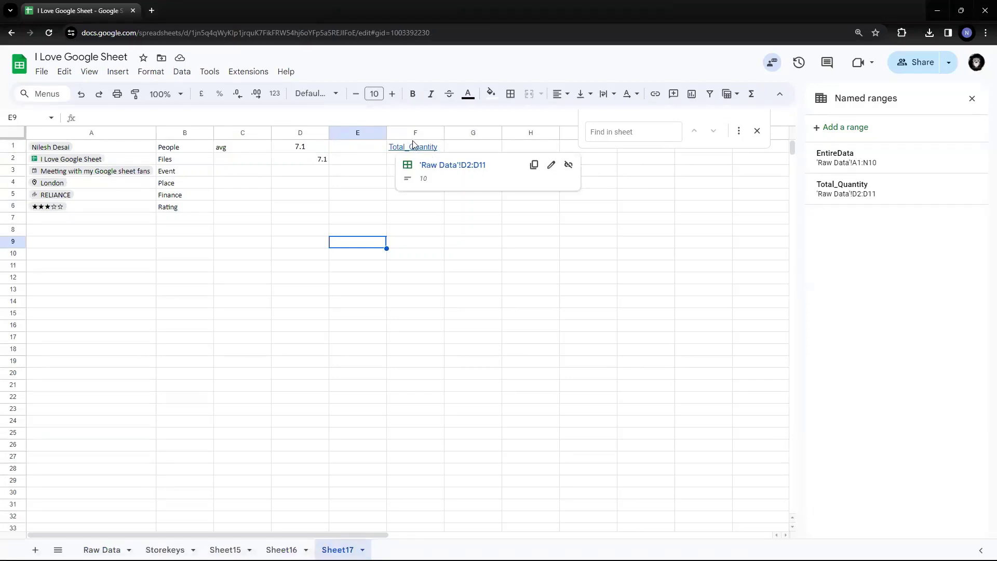
left_click(452, 165)
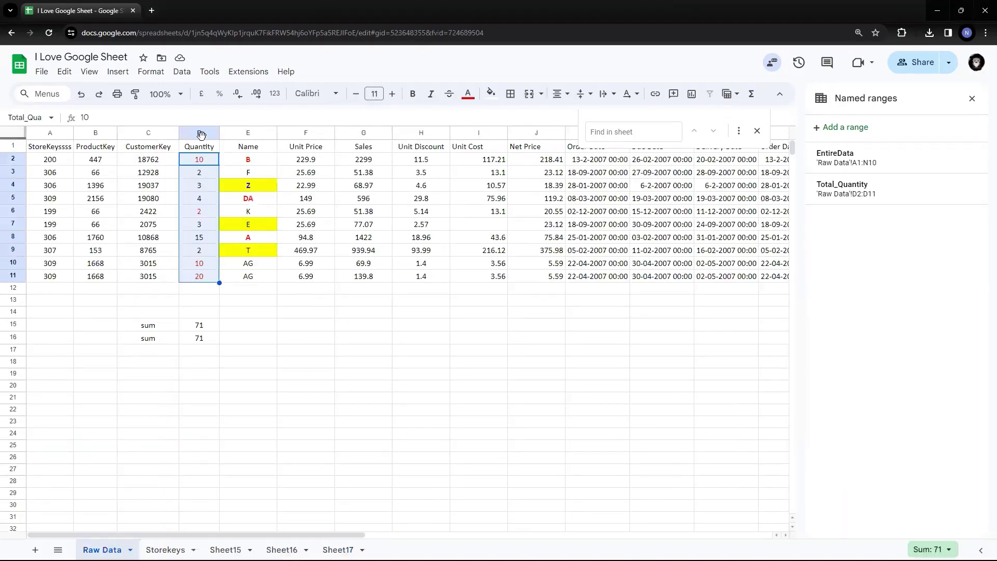
left_click(201, 163)
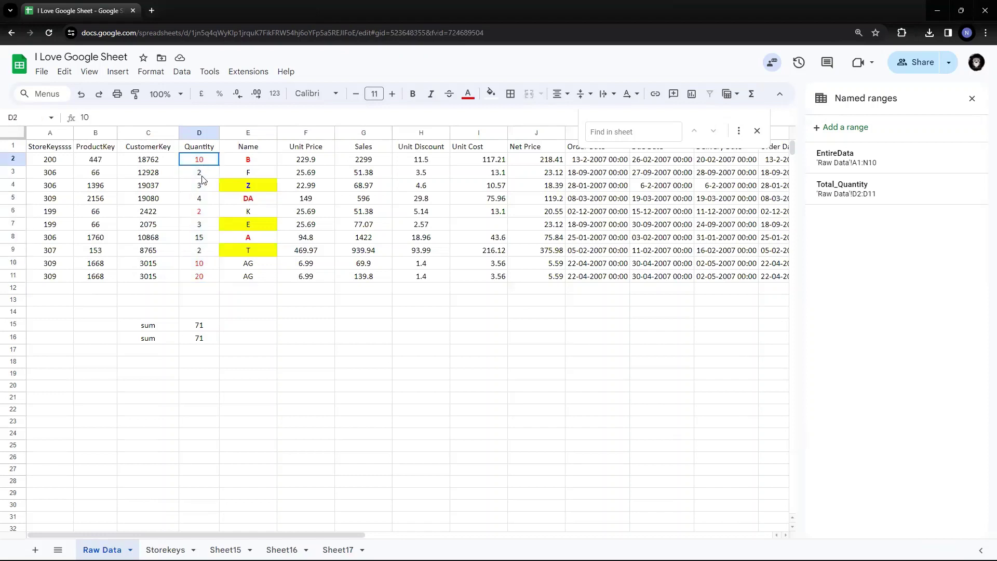
left_click_drag(203, 179, 202, 280)
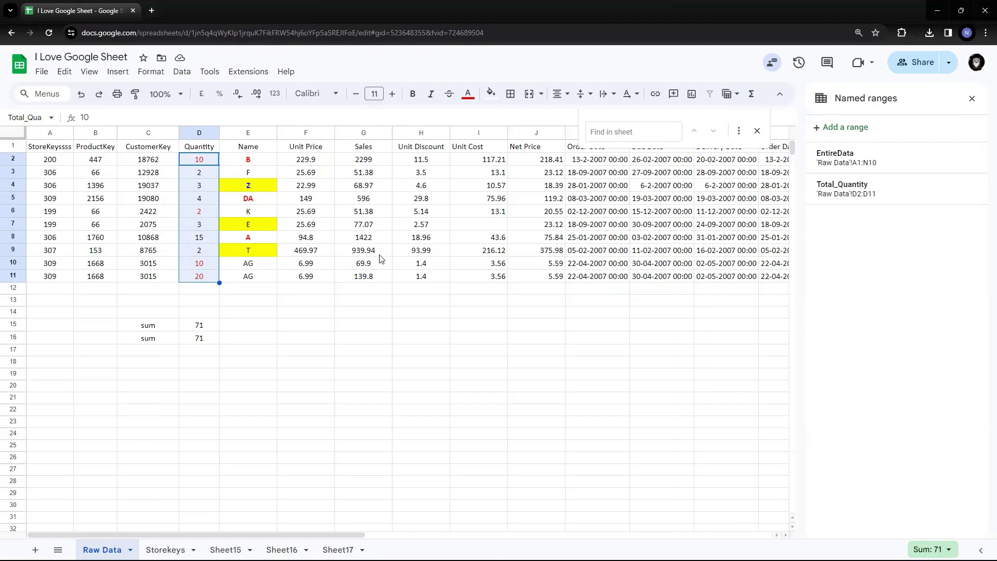
Close the sheet search and add a data validation rule to Raw Data cell F15 with the criterion Drop-down (from a range).
left_click(758, 134)
left_click(305, 329)
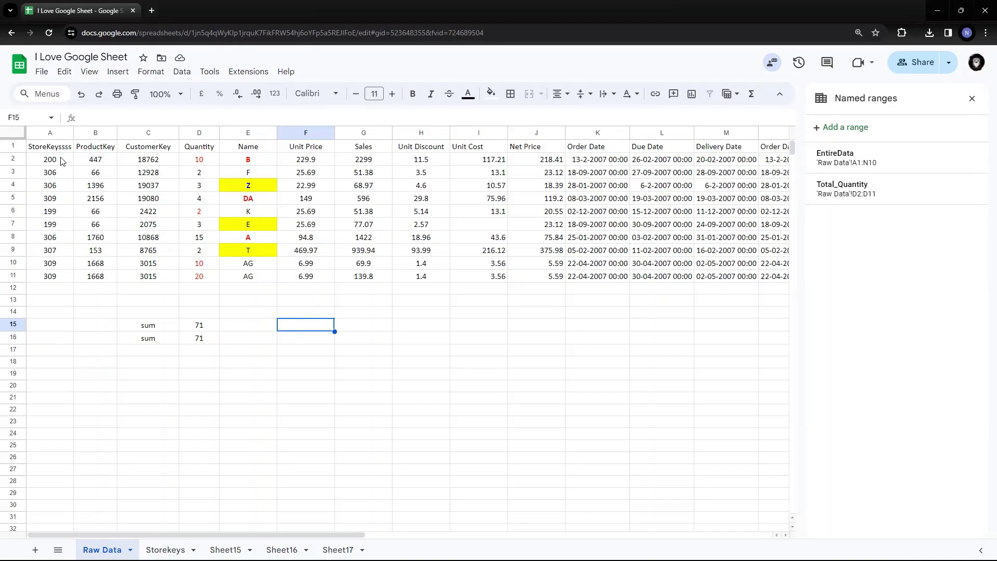
left_click(179, 76)
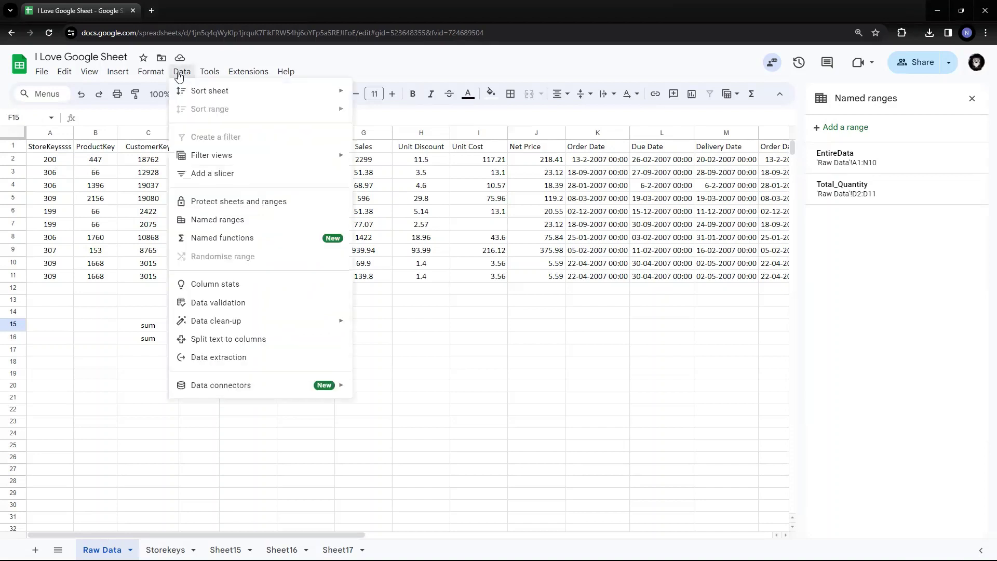
left_click(260, 301)
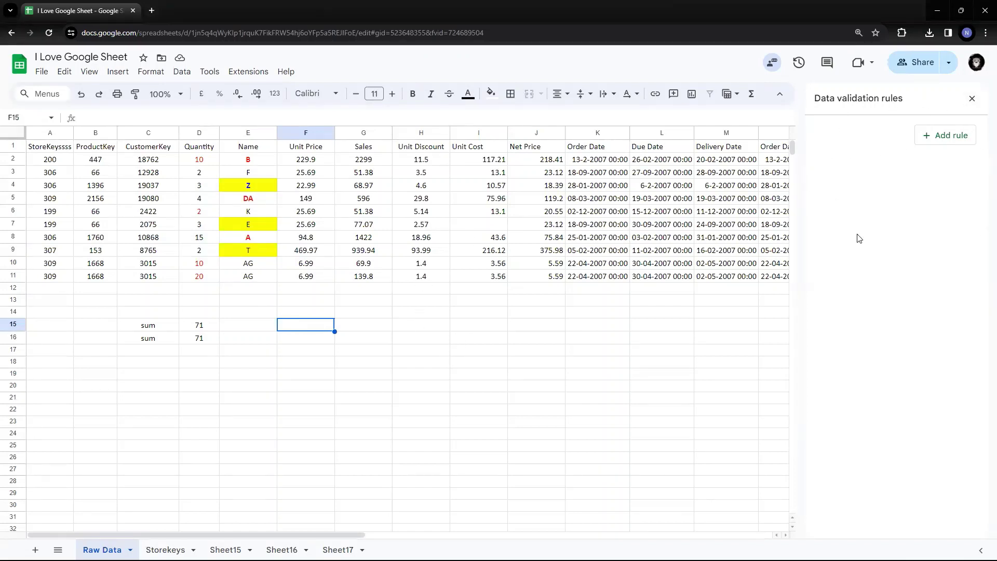
left_click(953, 141)
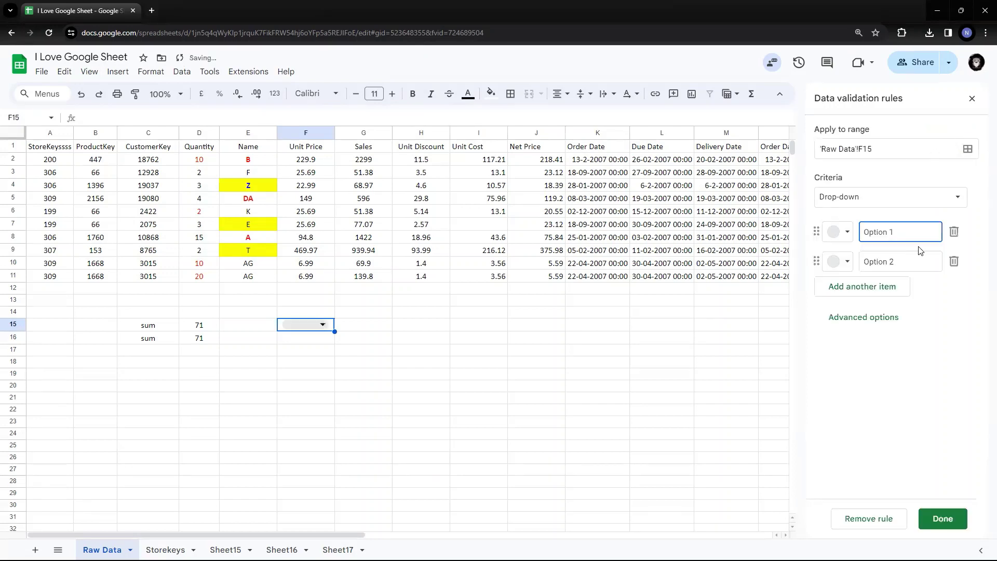
left_click(901, 203)
left_click(875, 215)
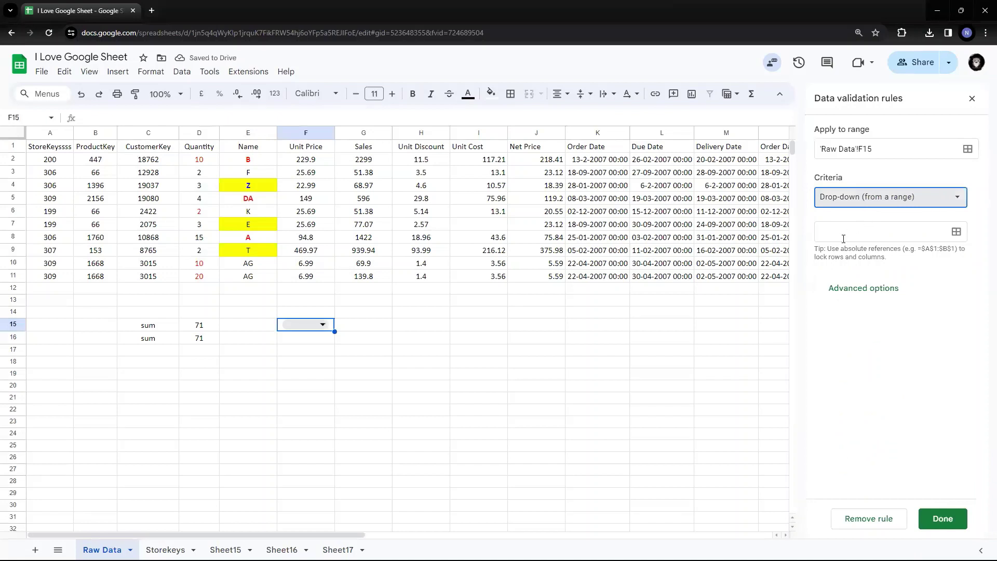
left_click(864, 233)
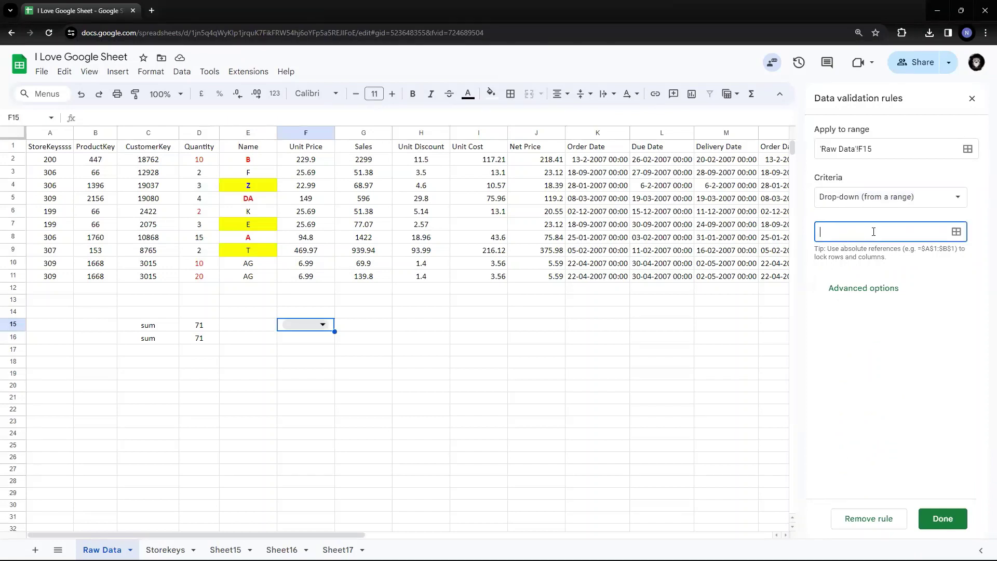
Try =TotalQuantity as the source range of the F15 drop-down and expand the rule's advanced options.
type("=un")
key("BackSpace")
key("BackSpace")
type("TotalQuantiy")
key("BackSpace")
type("ty")
left_click(864, 290)
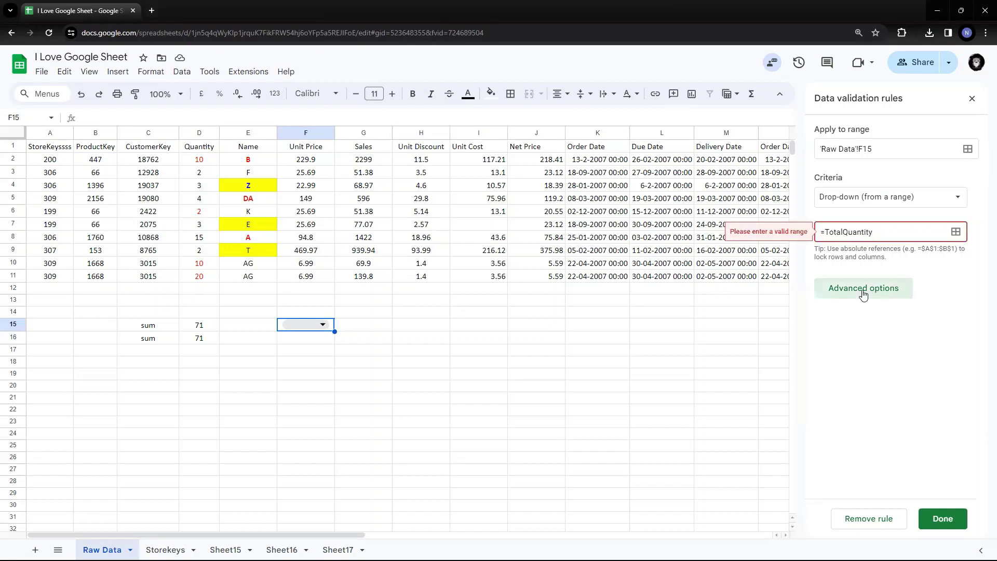
Correct the drop-down's source range to Total_Quantity, without the equals sign, and save the rule for F15.
left_click(892, 229)
key("BackSpace")
key("BackSpace")
key("BackSpace")
key("BackSpace")
key("BackSpace")
key("BackSpace")
key("BackSpace")
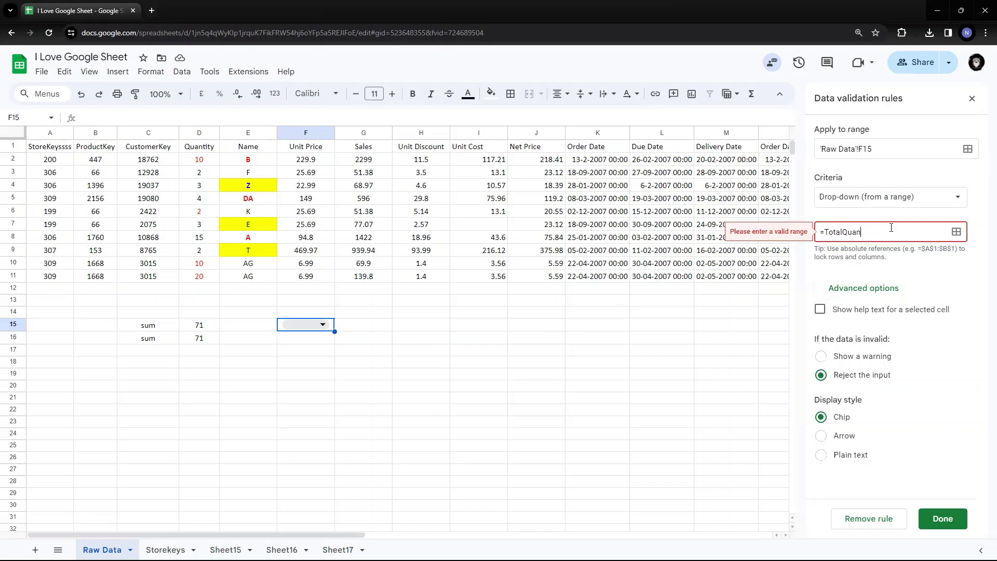
type("_quantiy")
key("BackSpace")
type("ty")
key("Delete")
type("Q")
left_click(823, 231)
key("BackSpace")
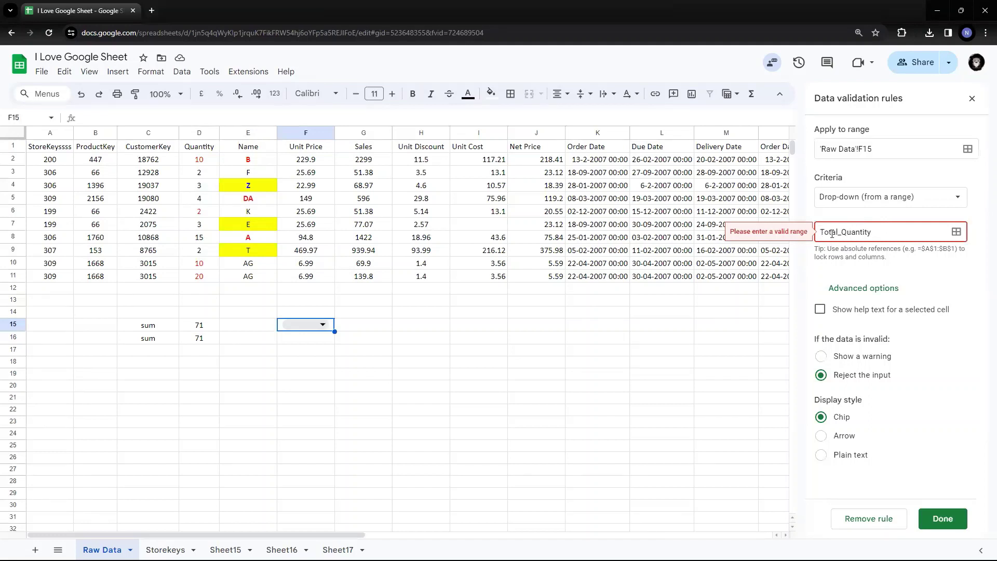
left_click(942, 519)
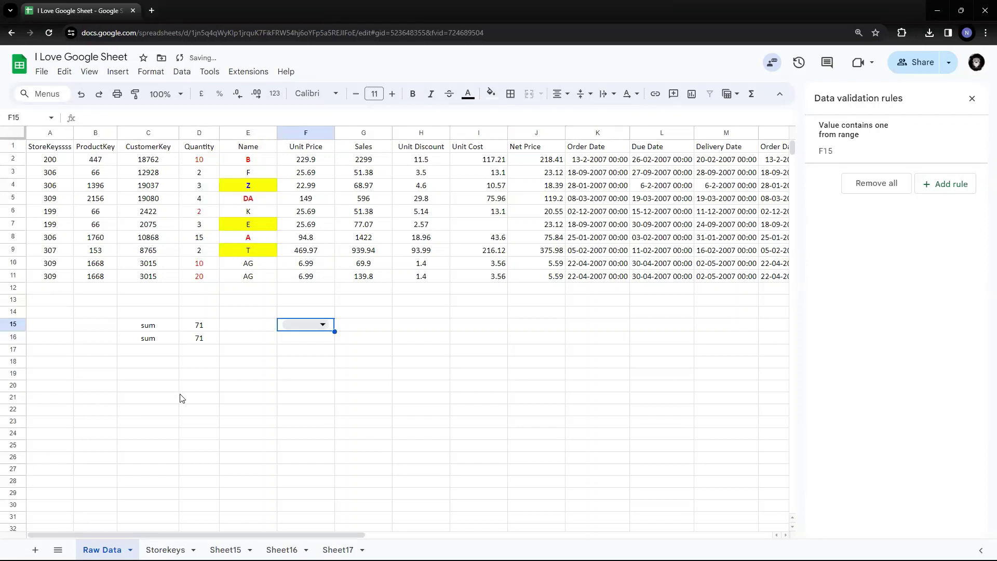
Examine the options offered by the F15 drop-down without choosing a value.
left_click(383, 330)
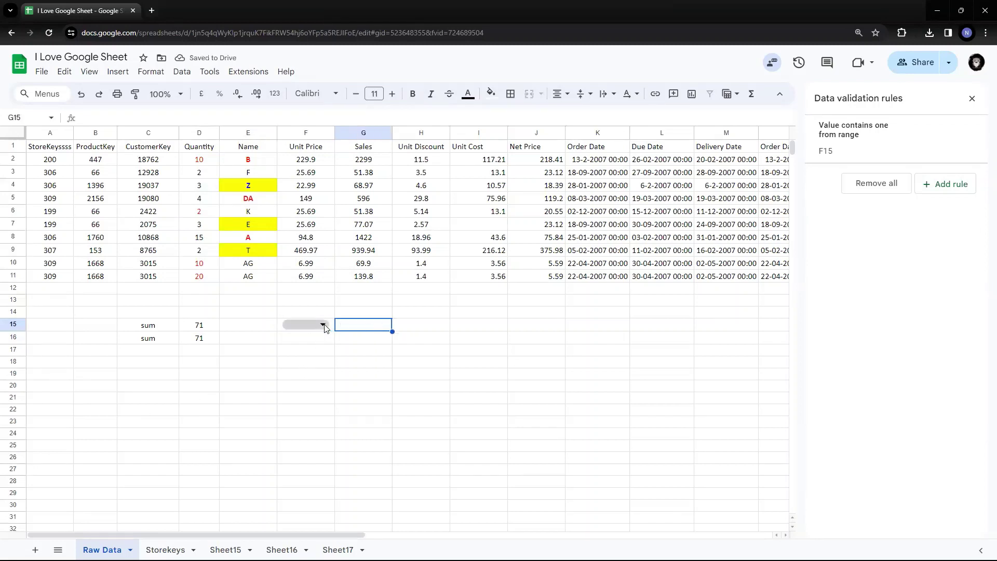
left_click(324, 325)
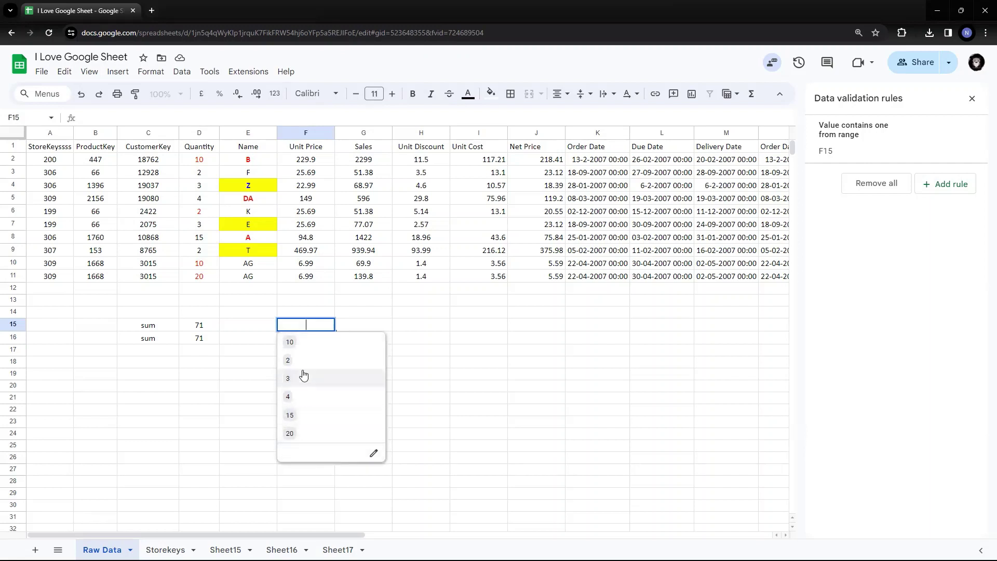
left_click(541, 277)
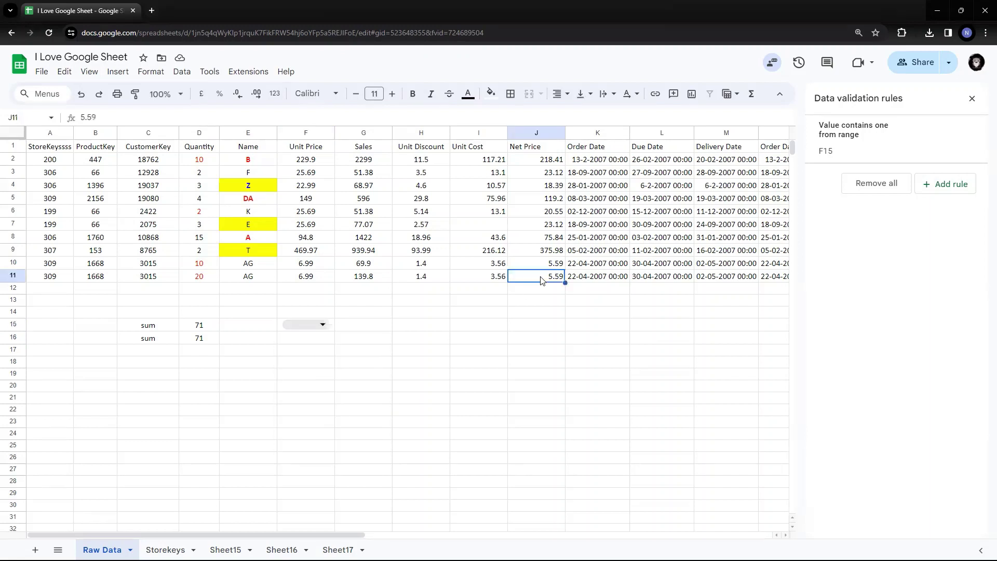
left_click(389, 325)
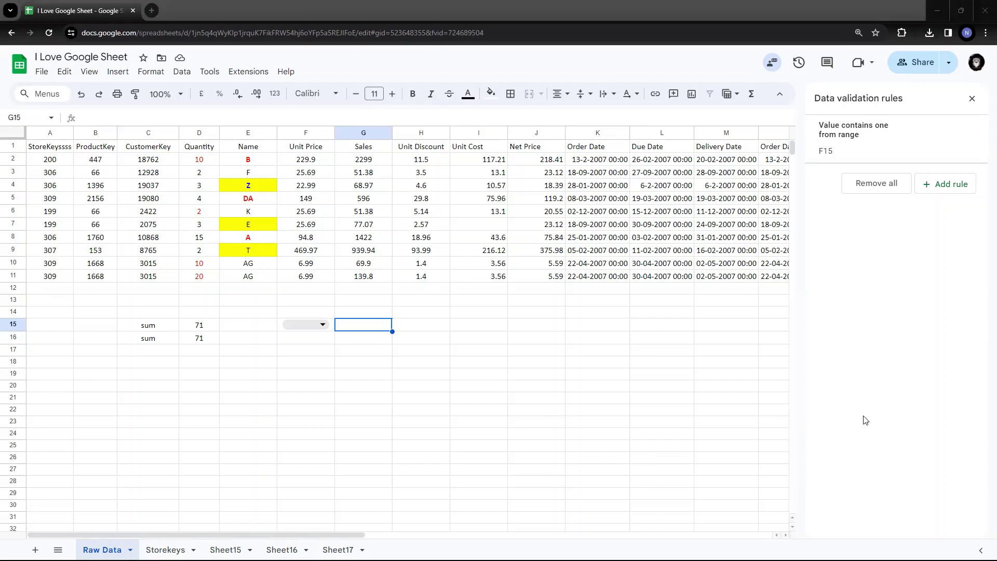
Deselect the drop-down area and close both the data validation rules and the named ranges list.
left_click(669, 294)
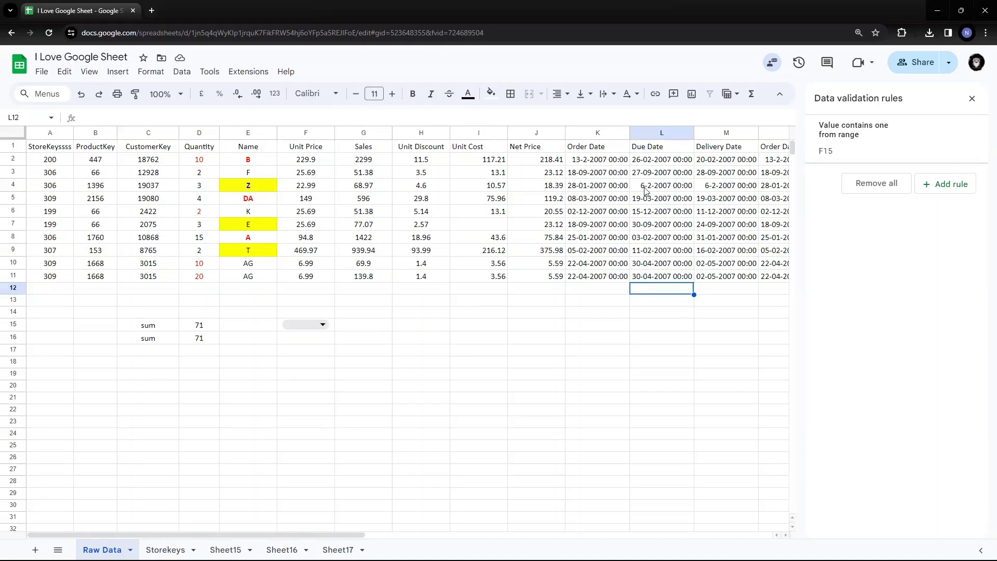
left_click(972, 99)
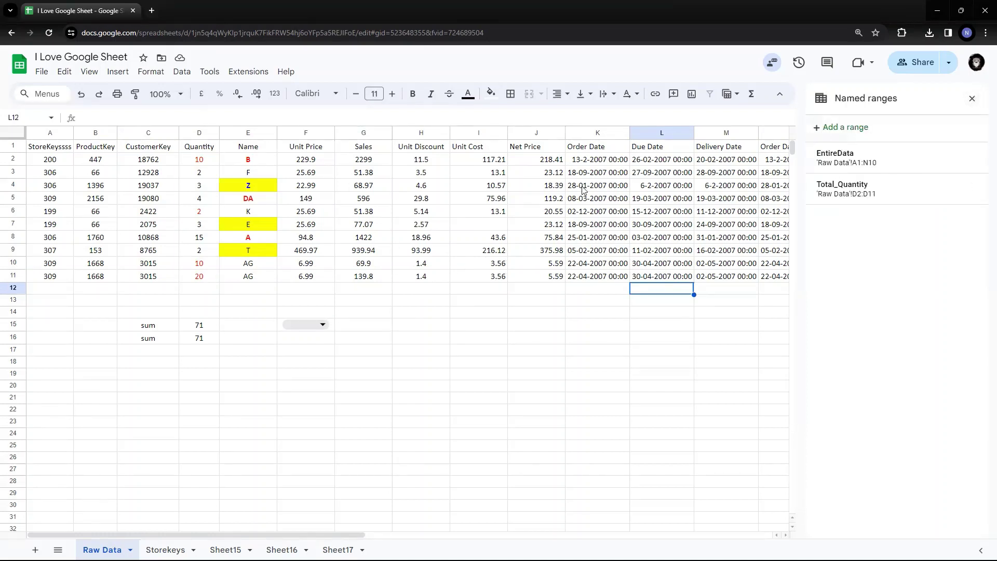
left_click(973, 98)
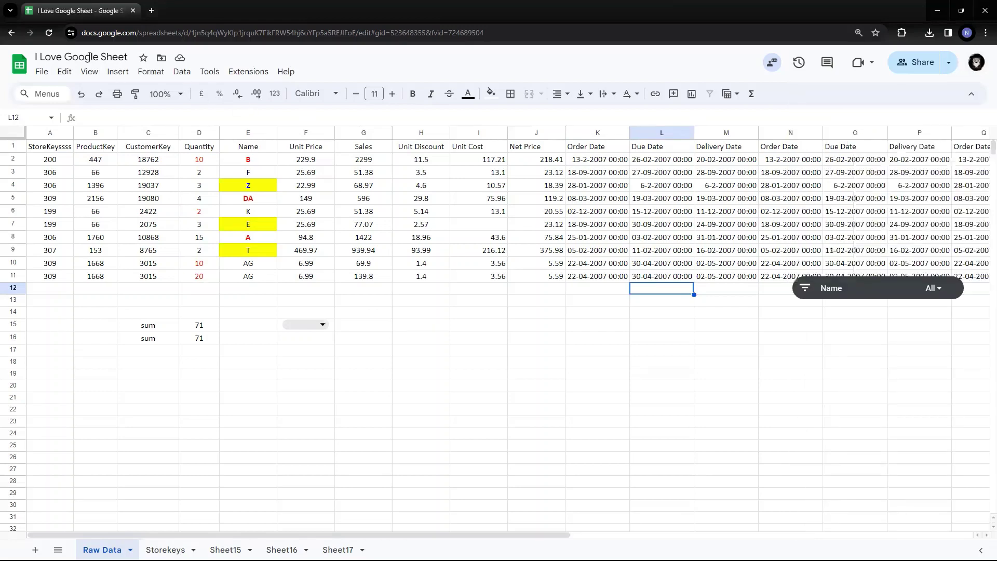
Reopen the sheet's named ranges and delete the EntireData range ('Raw Data'!A1:N10), confirming its removal.
left_click(181, 71)
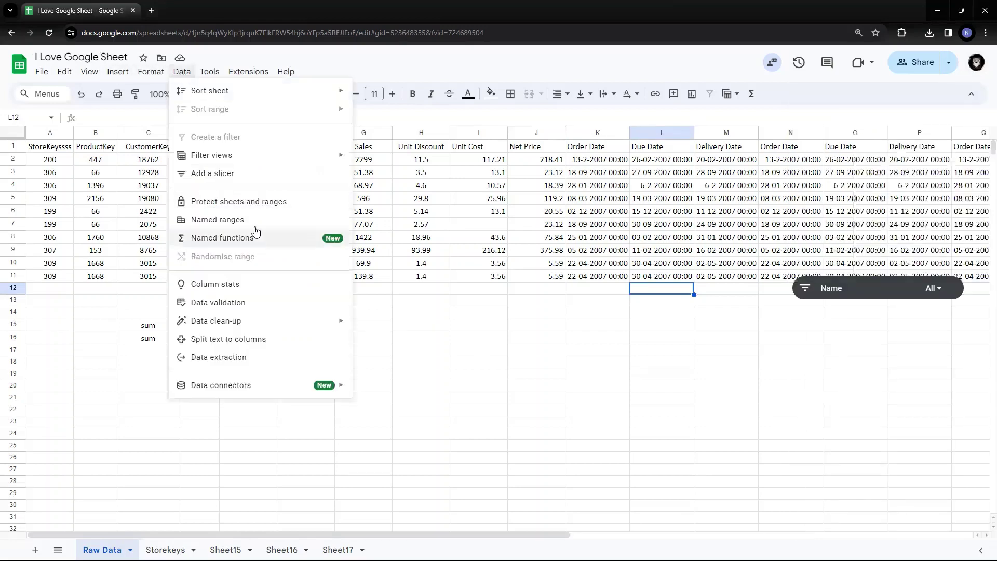
left_click(238, 219)
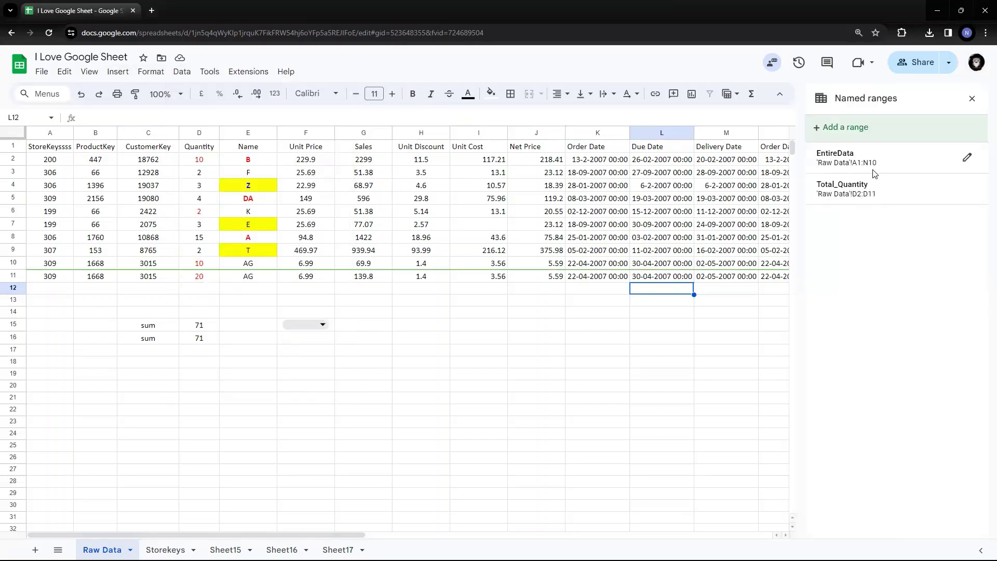
left_click(848, 156)
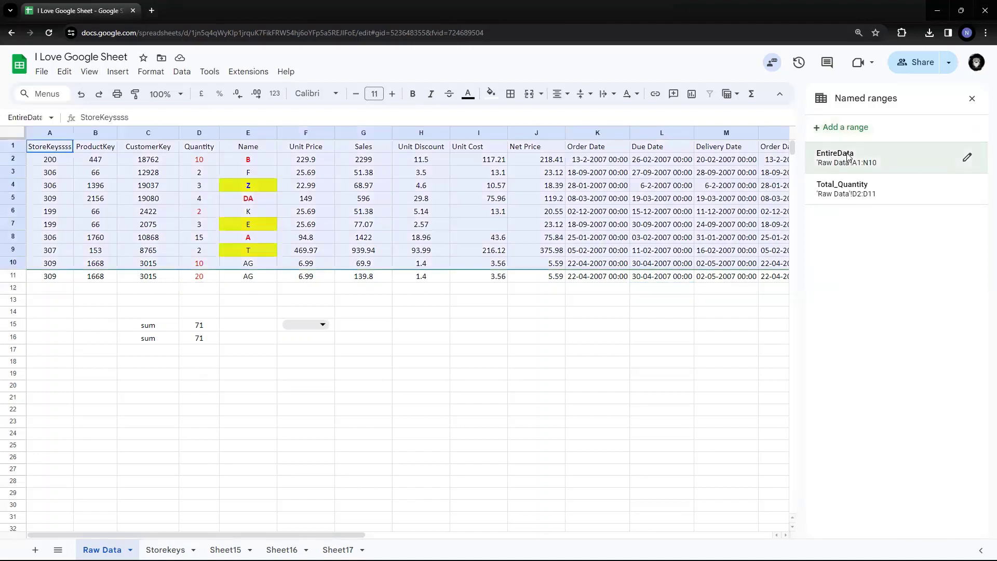
left_click(968, 157)
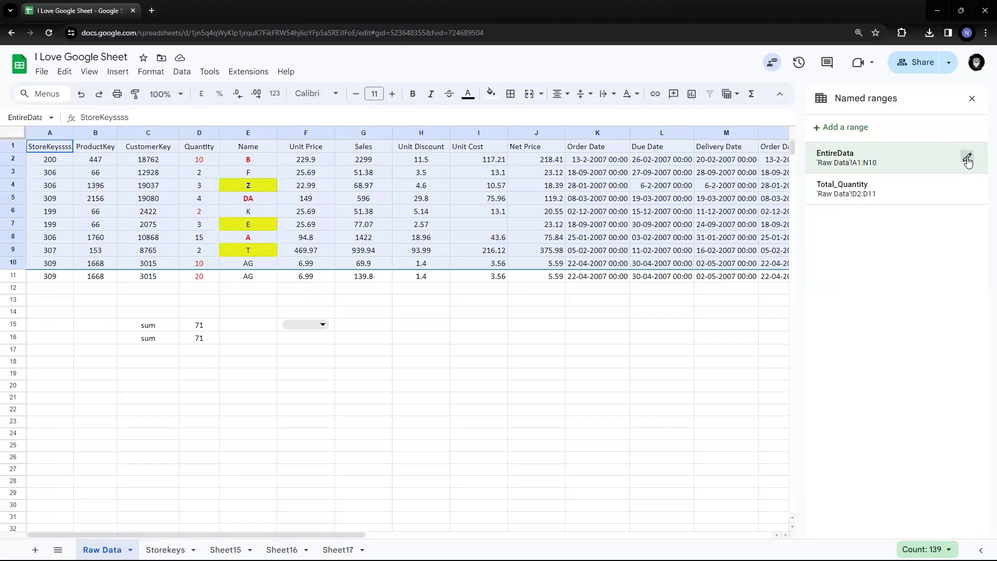
left_click(899, 190)
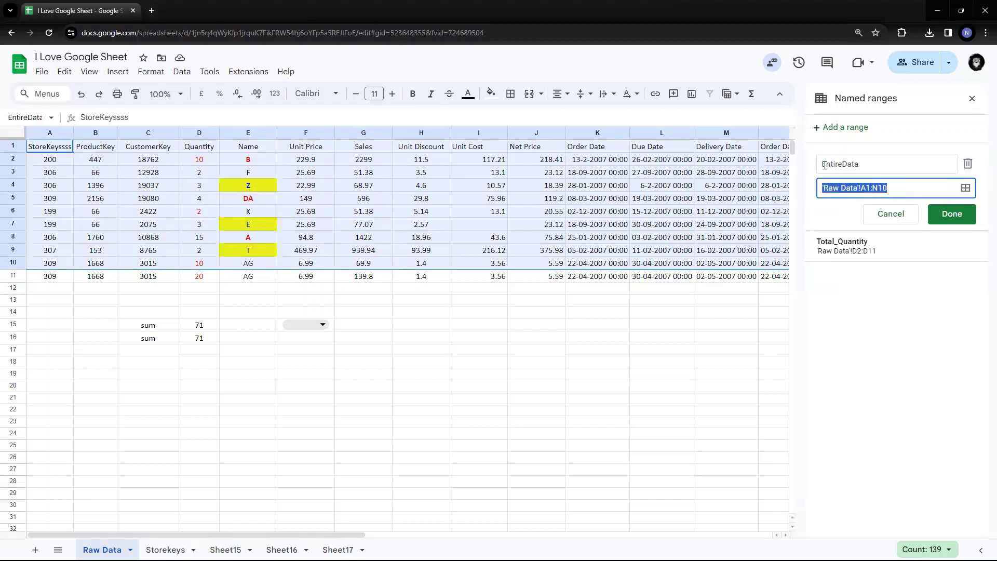
left_click(967, 164)
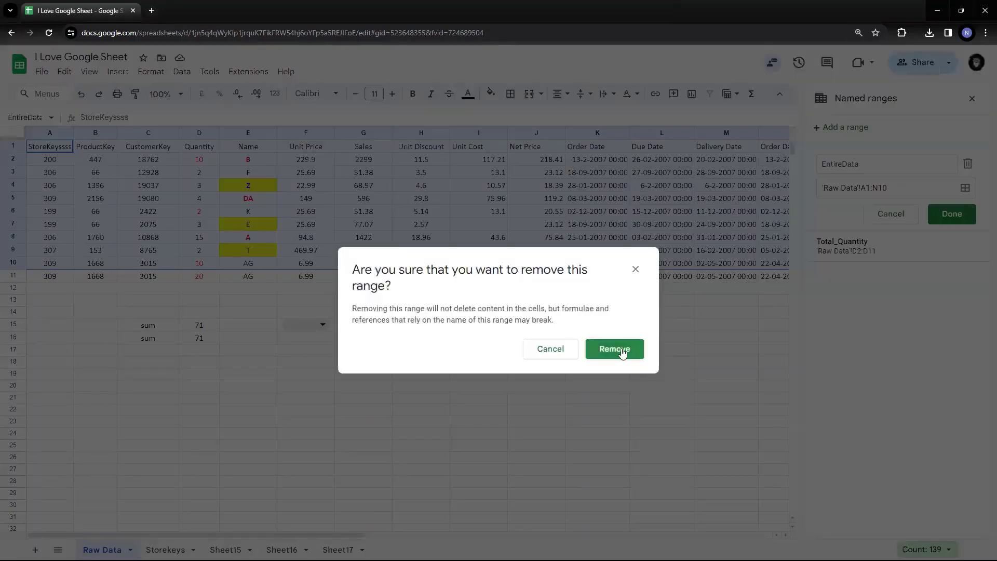
left_click(623, 349)
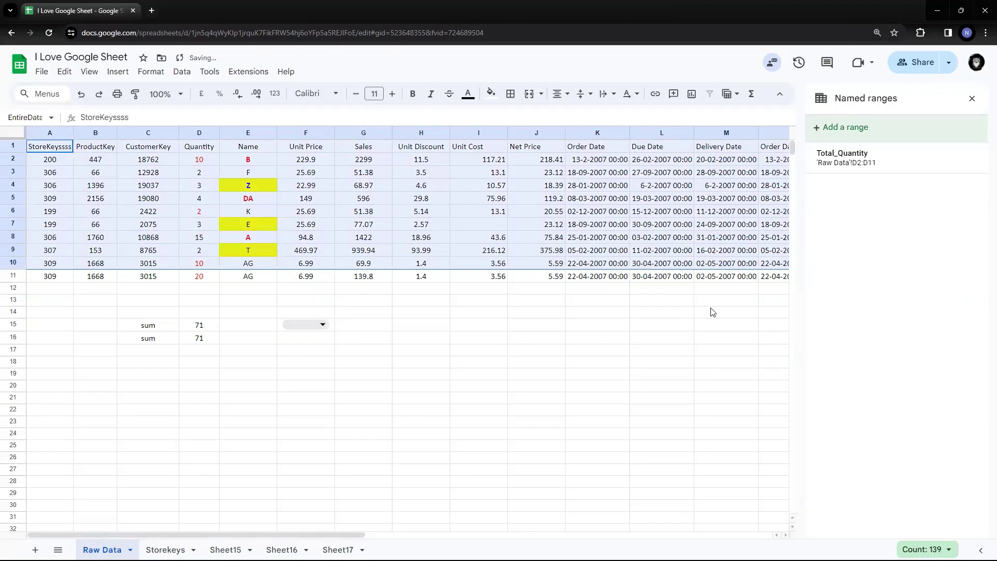